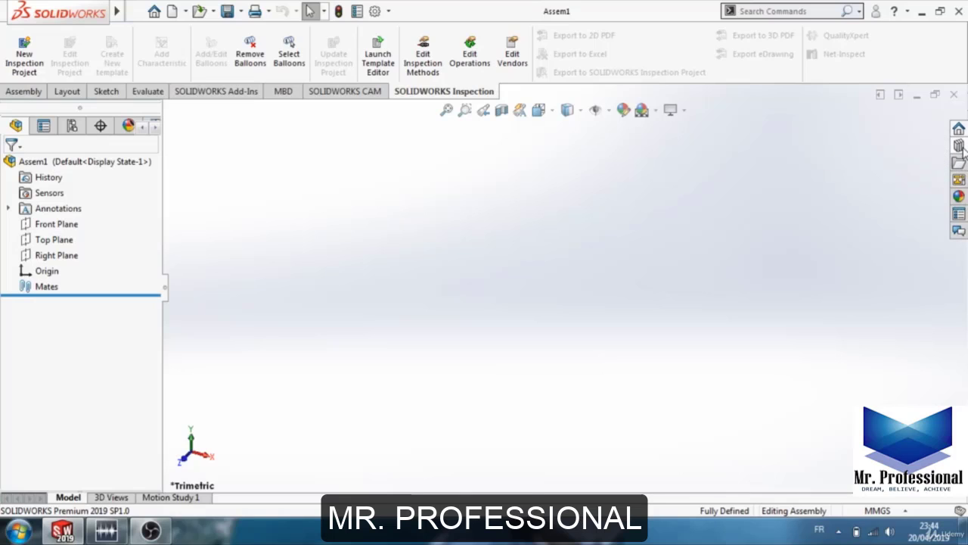
- Browse the Design Library's Toolbox to the gears in the ISO Power Transmission category
click(959, 146)
click(810, 152)
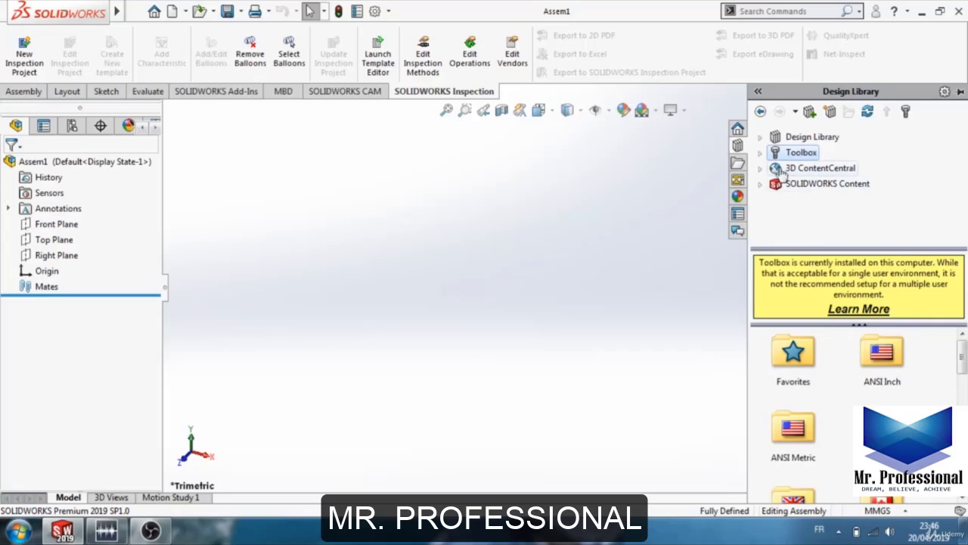
click(761, 154)
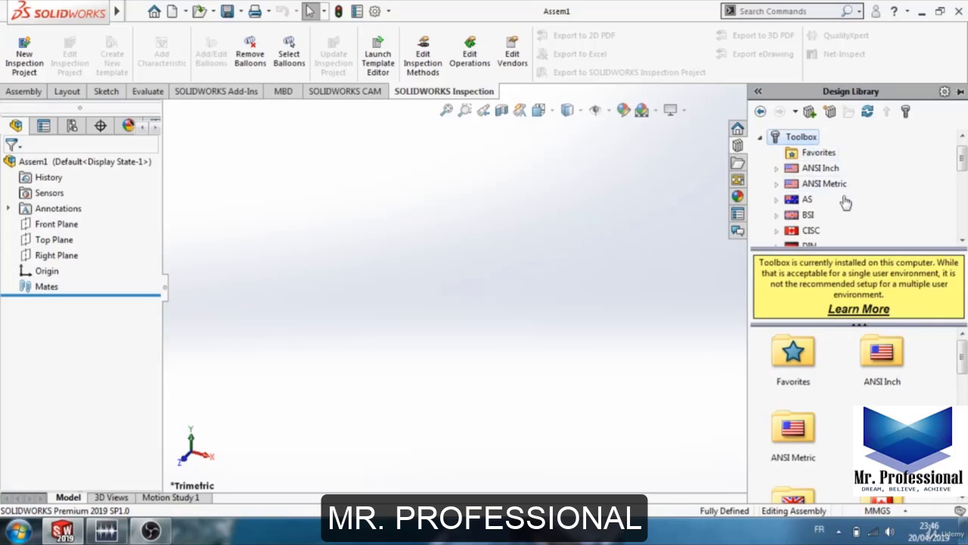
scroll(839, 205, down, 3)
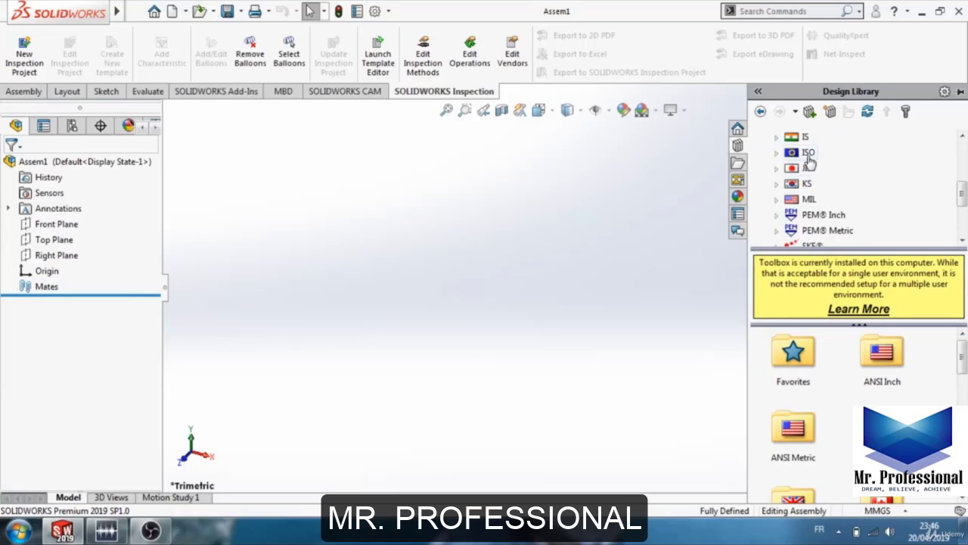
click(808, 153)
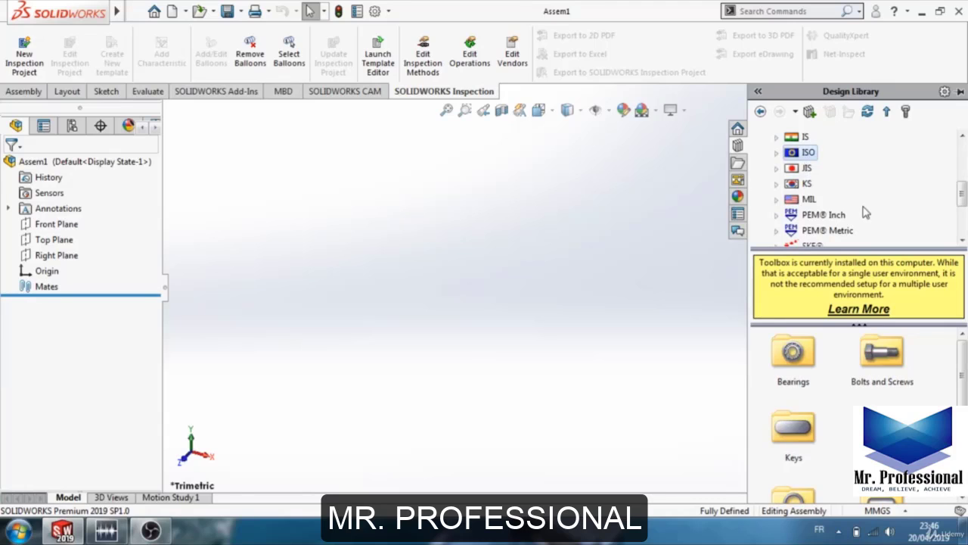
drag(961, 352, 961, 415)
double_click(807, 407)
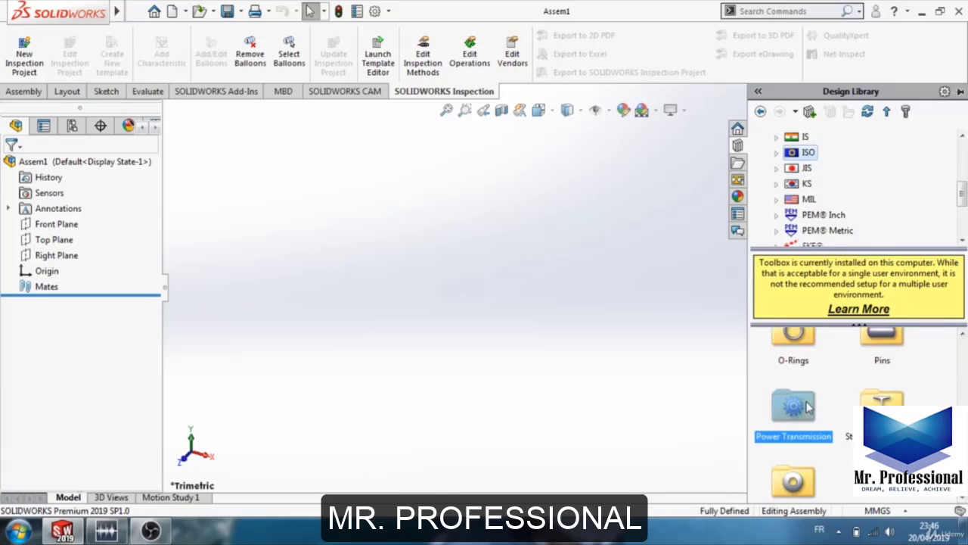
double_click(881, 353)
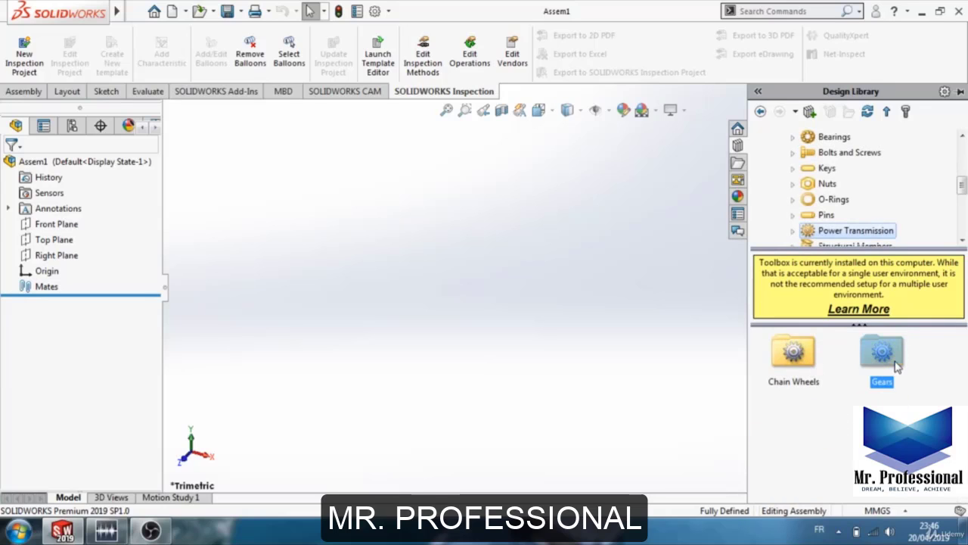
- Insert the Straight Bevel (Gear) component from the ISO gears into the assembly
scroll(847, 409, down, 2)
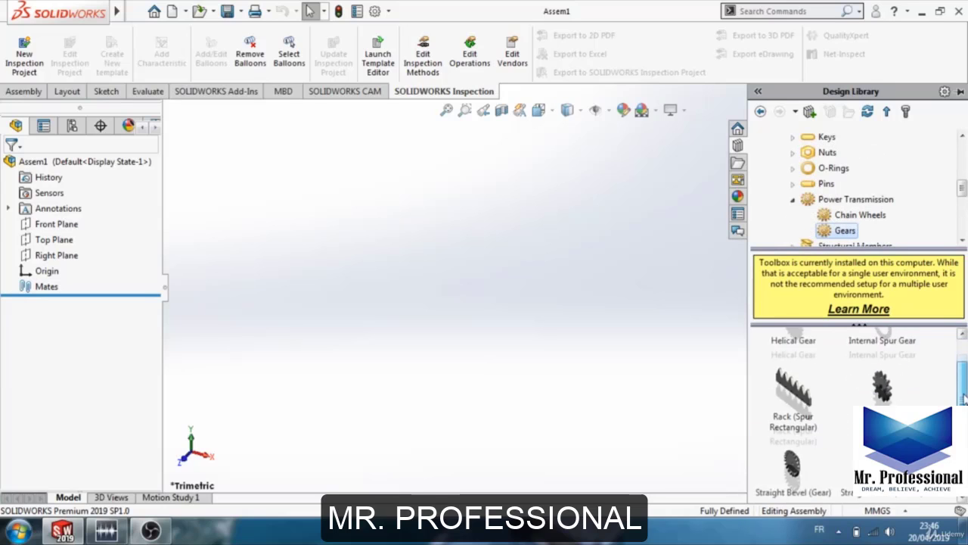
mouse_move(794, 427)
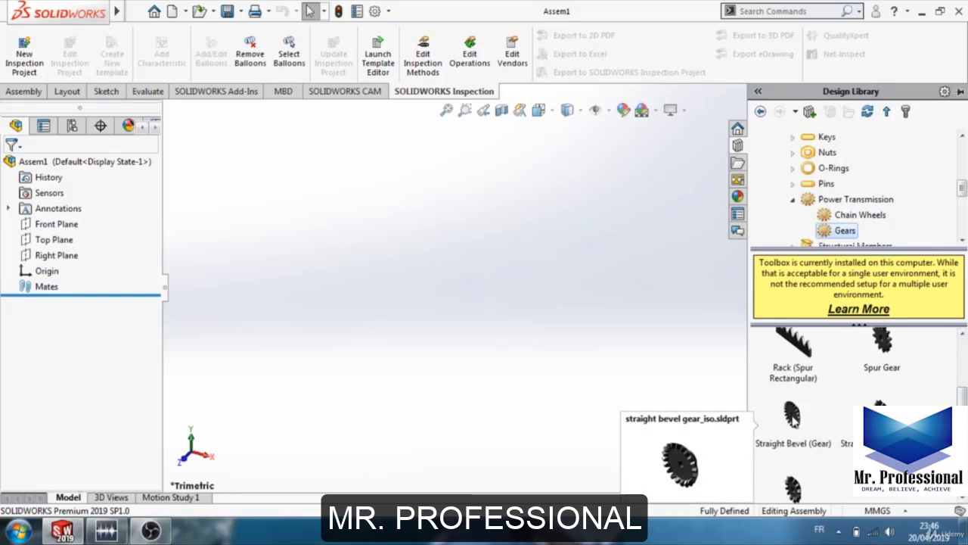
drag(791, 416, 479, 255)
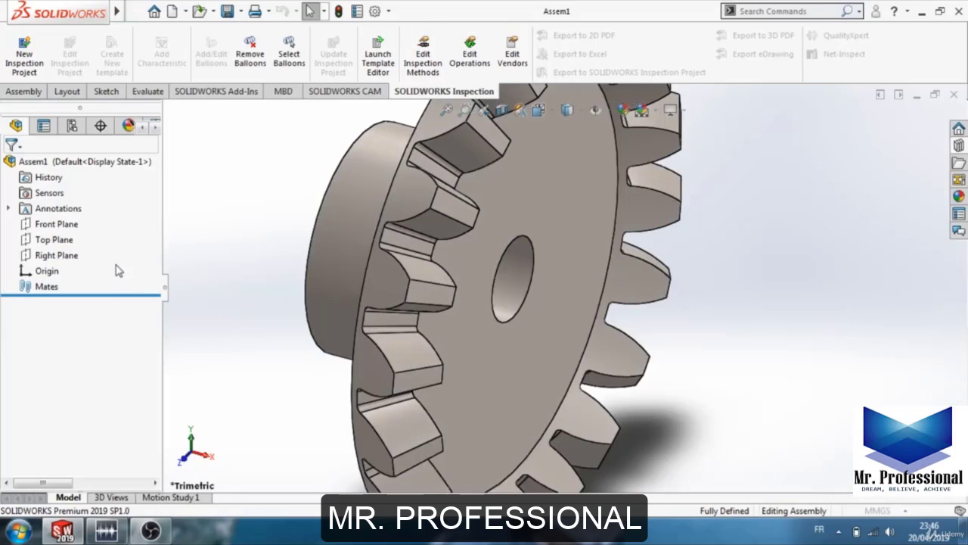
drag(116, 264, 27, 160)
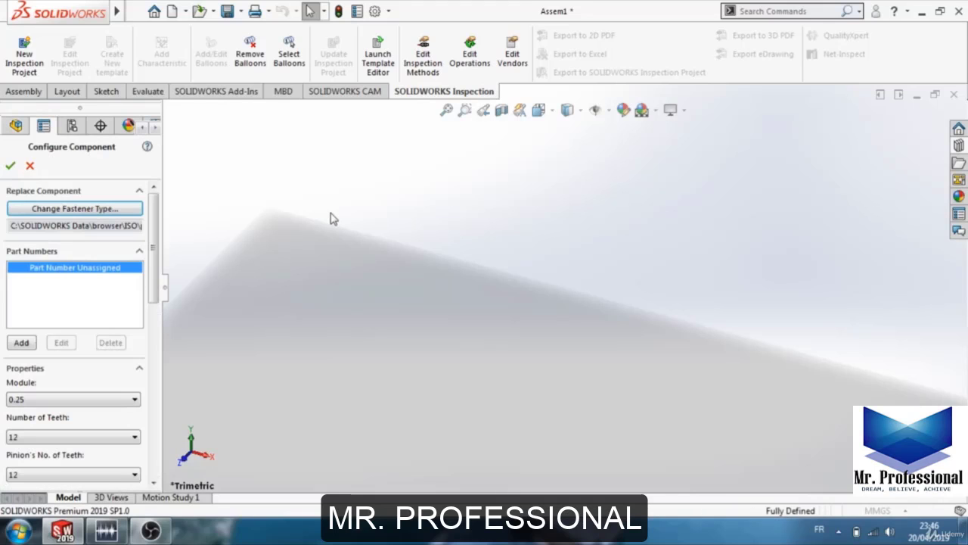
- Set the bevel gear's module to 1, number of teeth to 40 and pinion's number of teeth to 30
scroll(478, 254, up, 1)
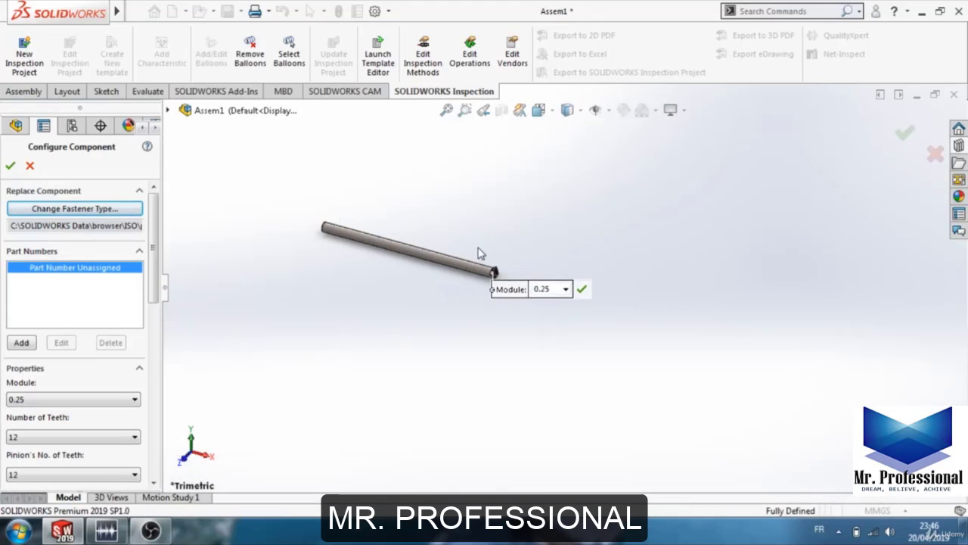
scroll(506, 262, down, 1)
scroll(480, 262, down, 3)
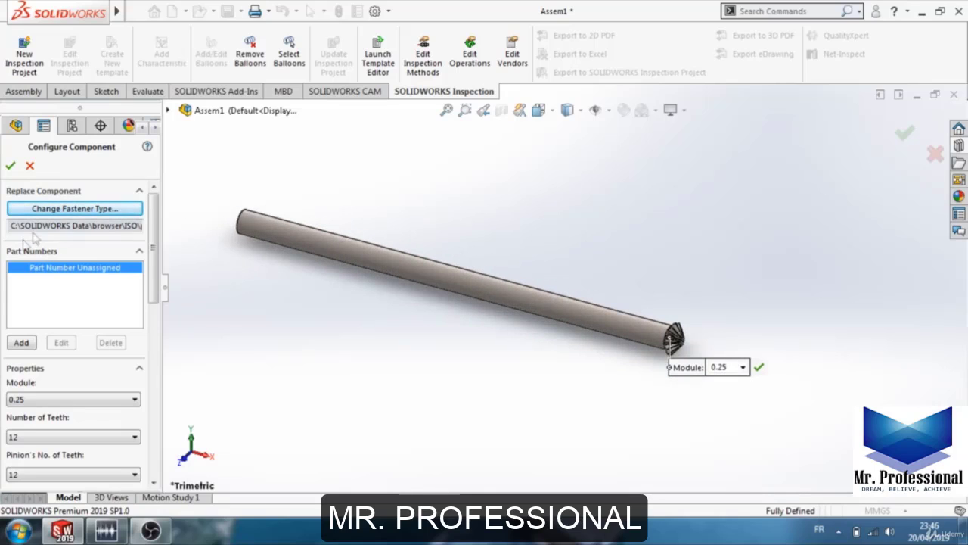
drag(154, 220, 156, 269)
click(87, 255)
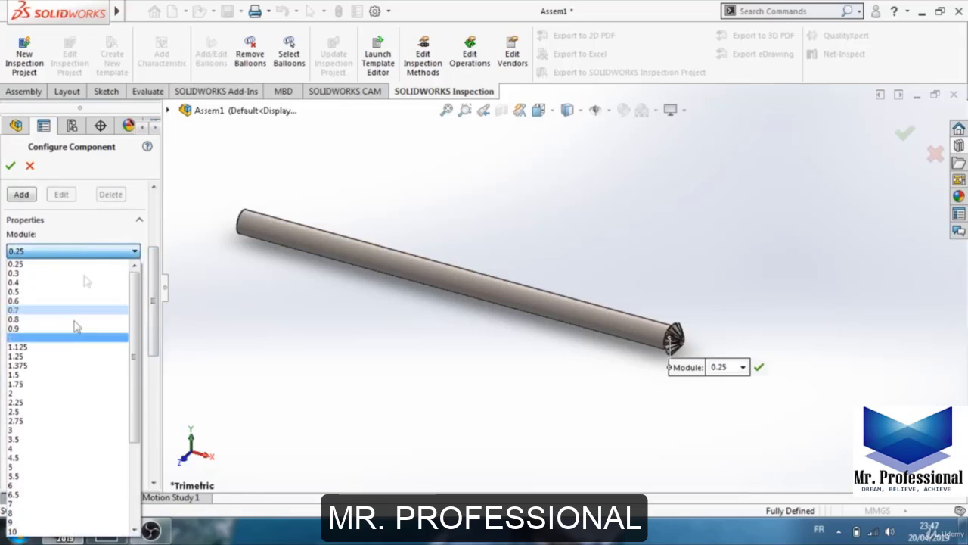
click(60, 335)
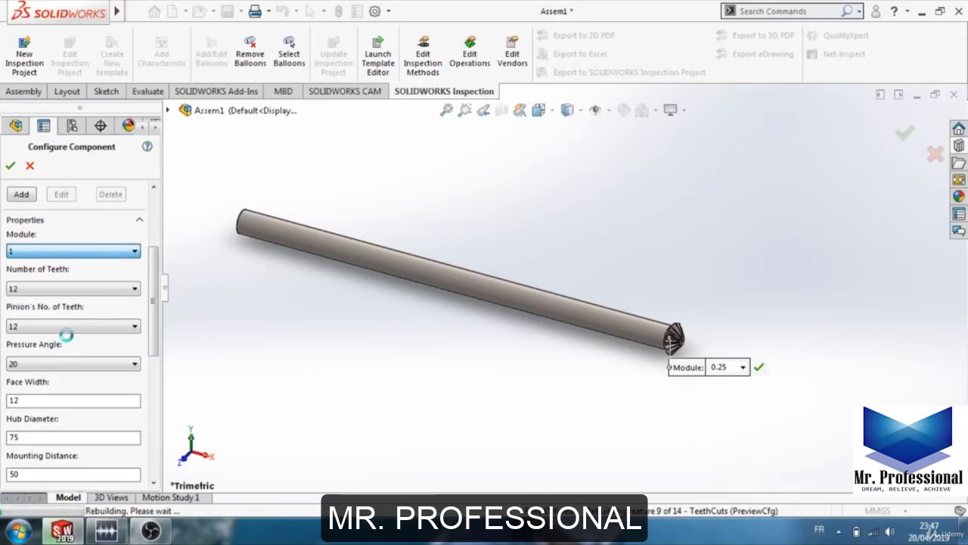
click(64, 293)
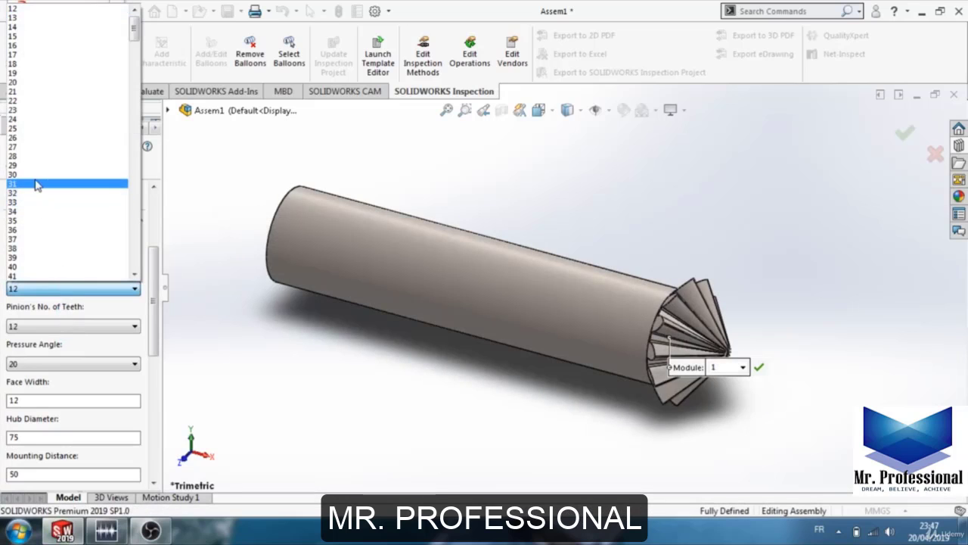
click(43, 268)
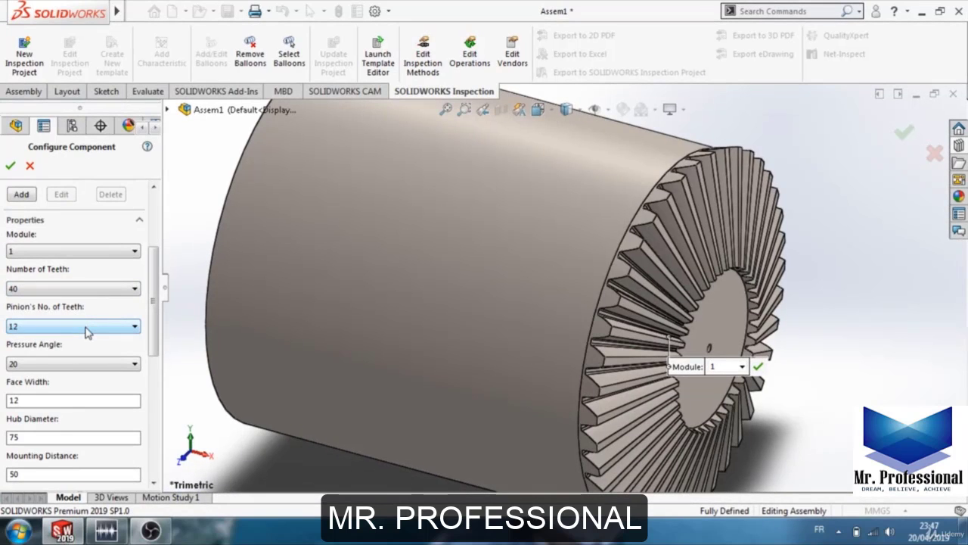
click(85, 327)
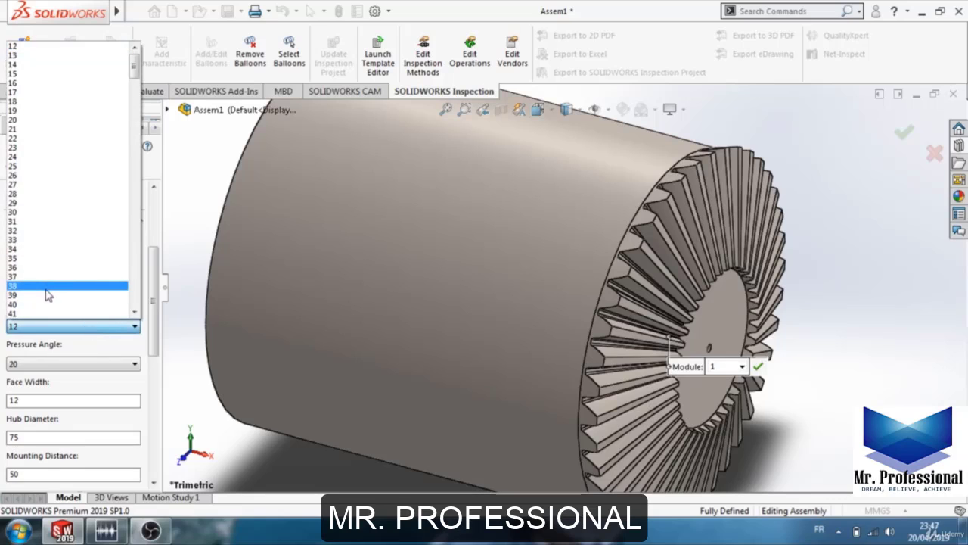
click(31, 213)
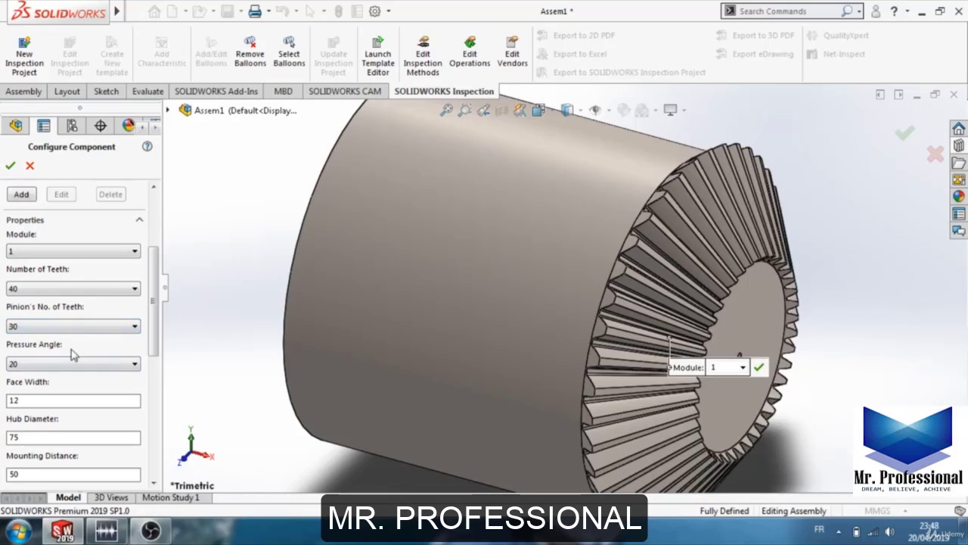
- Set the gear's face width to 8, hub diameter to 28 and mounting distance to 20, and finish with a single copy
drag(155, 319, 157, 353)
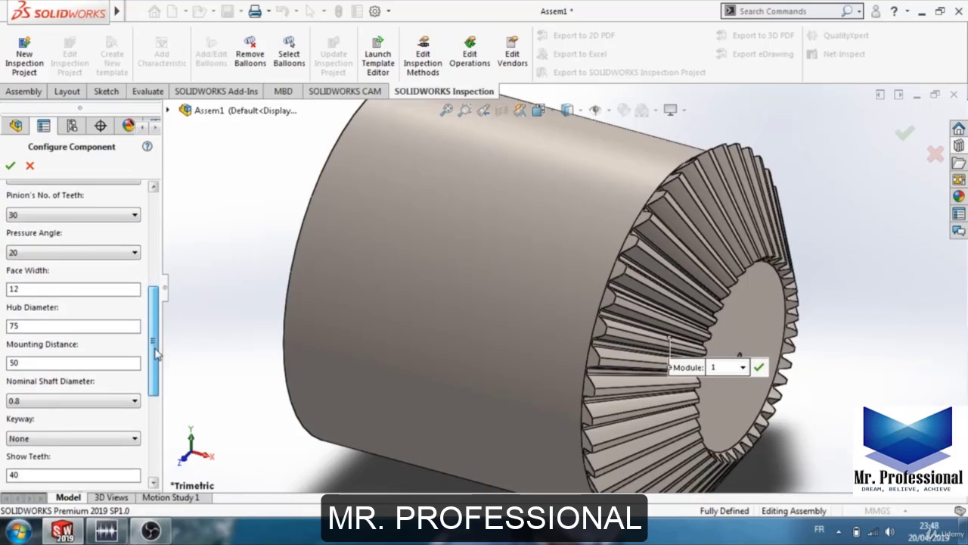
double_click(53, 287)
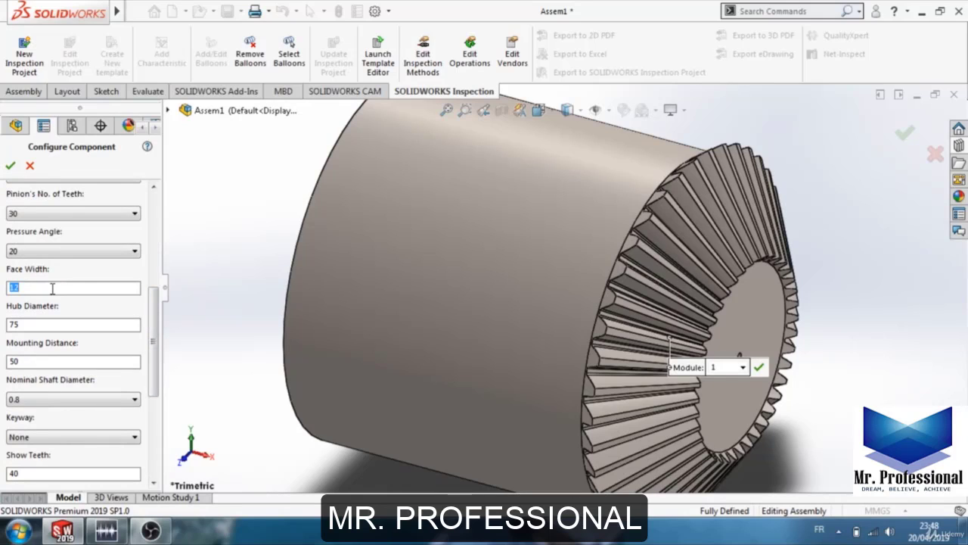
text(8)
click(36, 321)
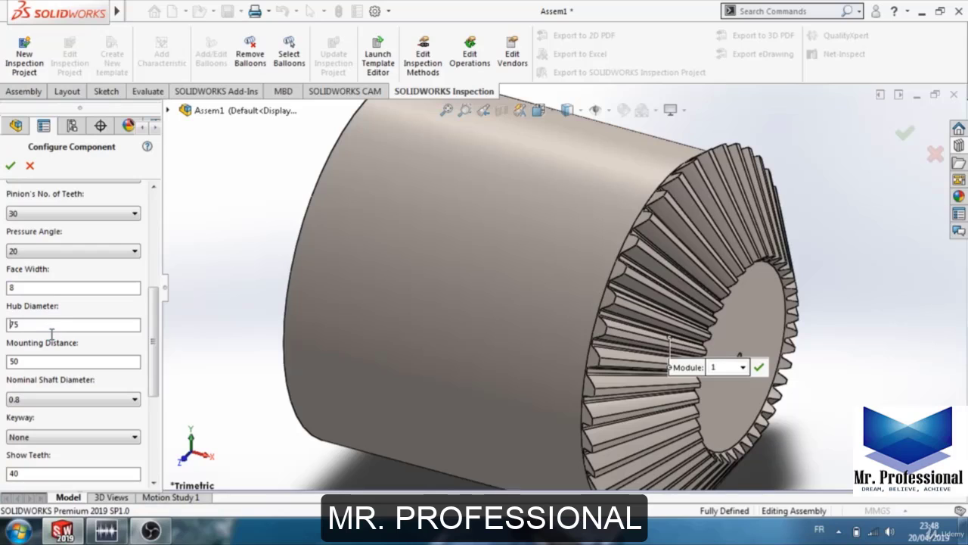
drag(22, 324, 2, 326)
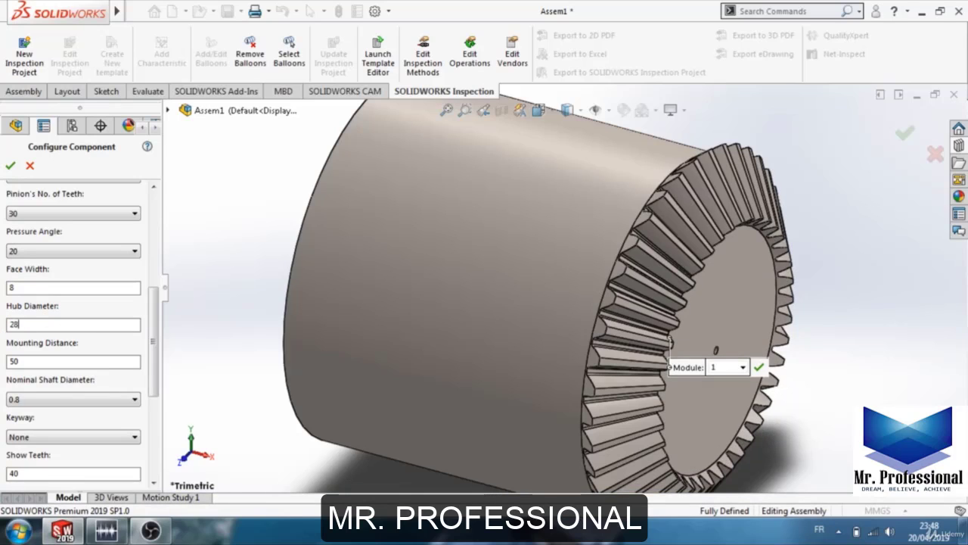
click(41, 361)
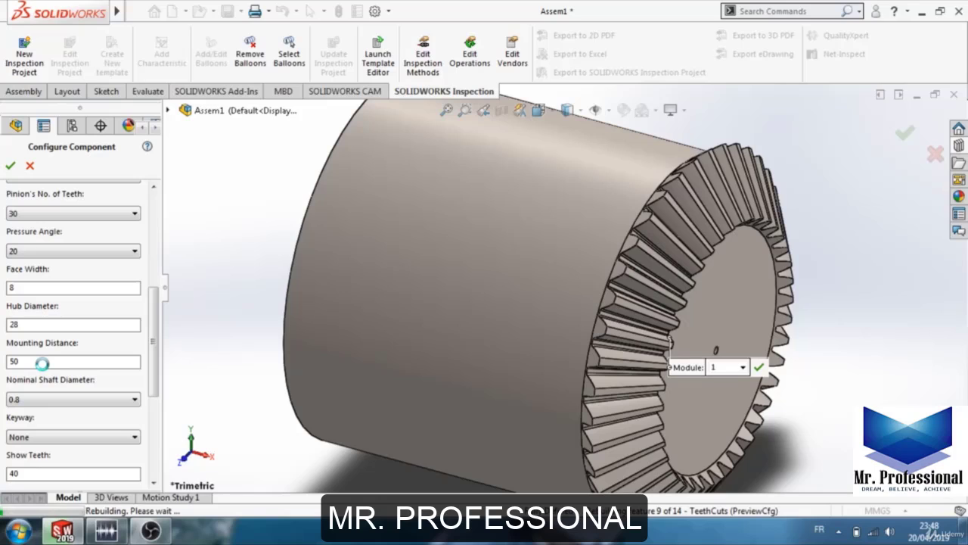
drag(42, 363, 2, 362)
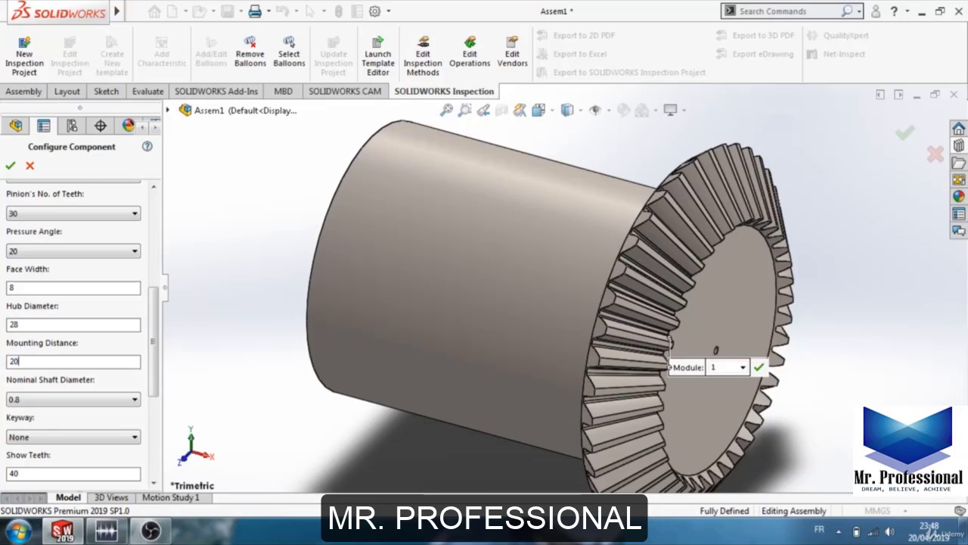
click(71, 390)
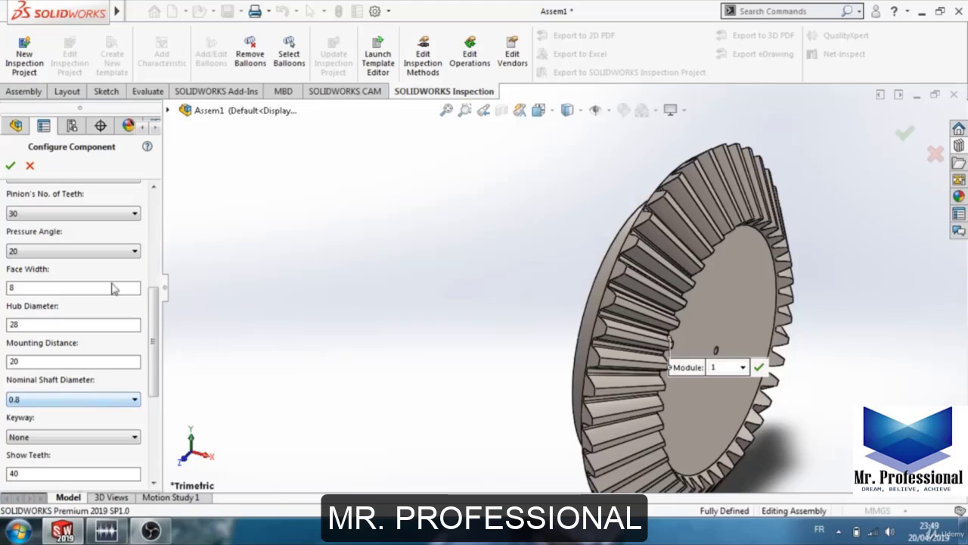
click(10, 166)
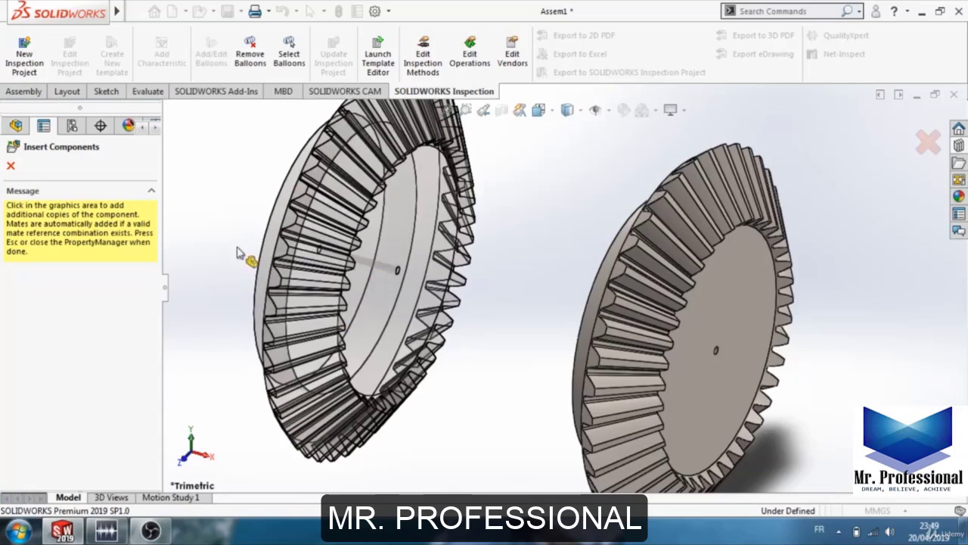
click(10, 168)
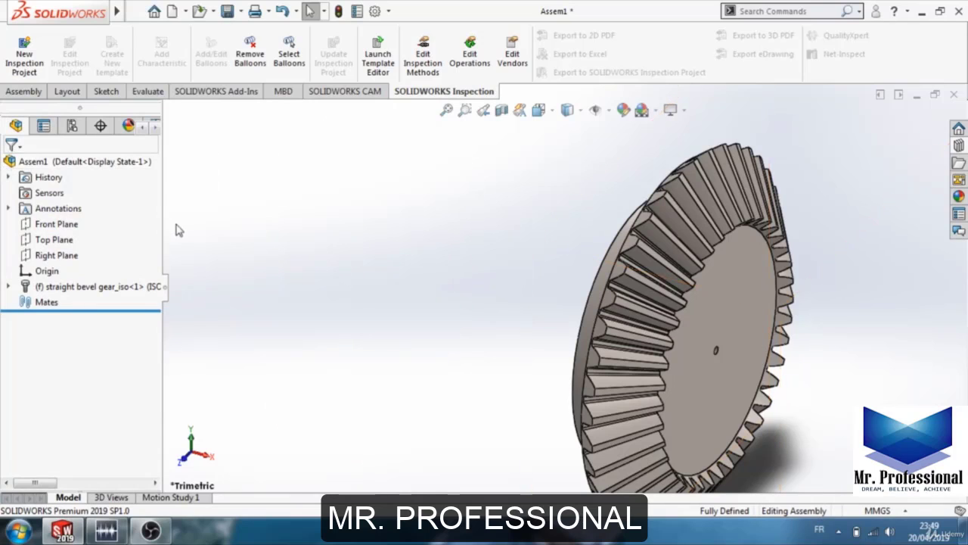
- Apply a light yellow standard colour (RGB 255, 255, 128) to the straight bevel gear at component level
scroll(842, 352, down, 1)
scroll(842, 352, up, 2)
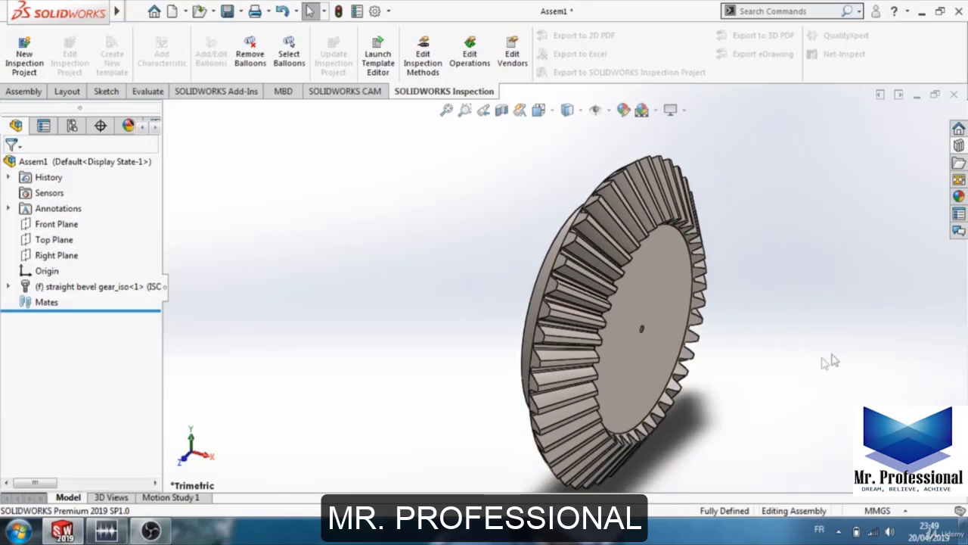
ctrl+middle_drag(777, 374, 681, 312)
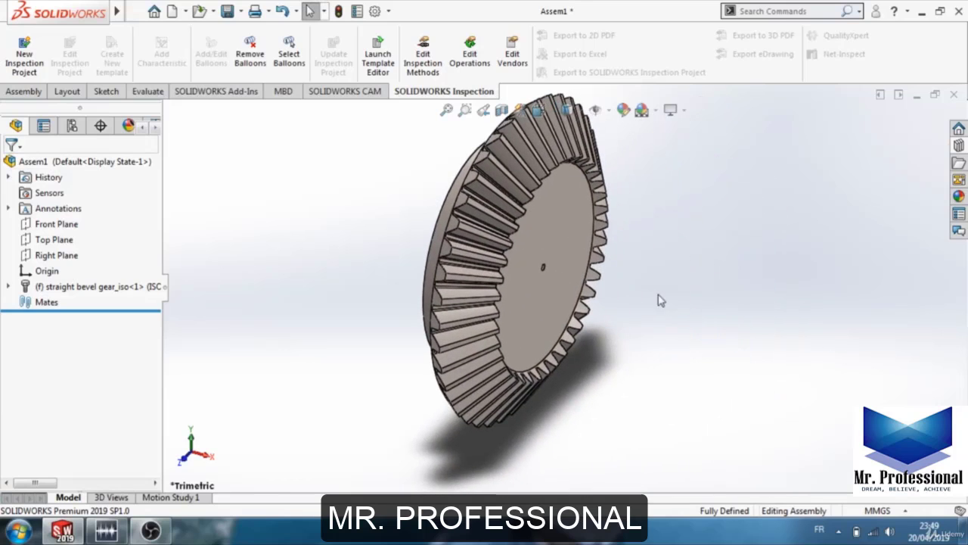
click(622, 111)
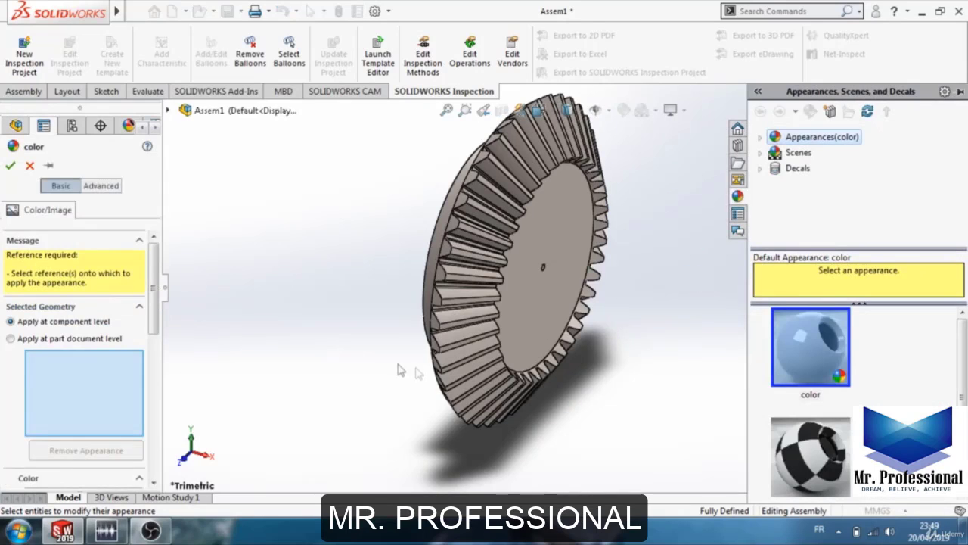
scroll(160, 282, down, 2)
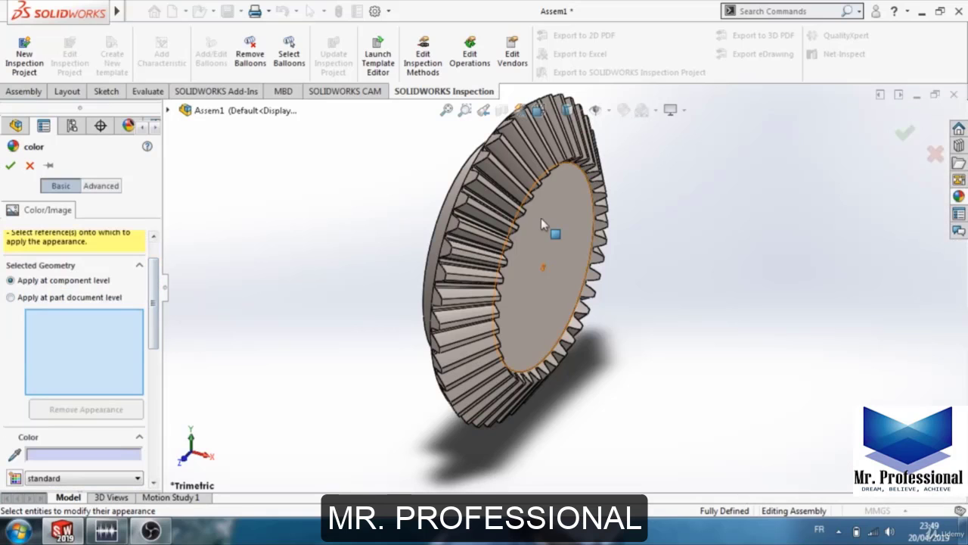
click(542, 218)
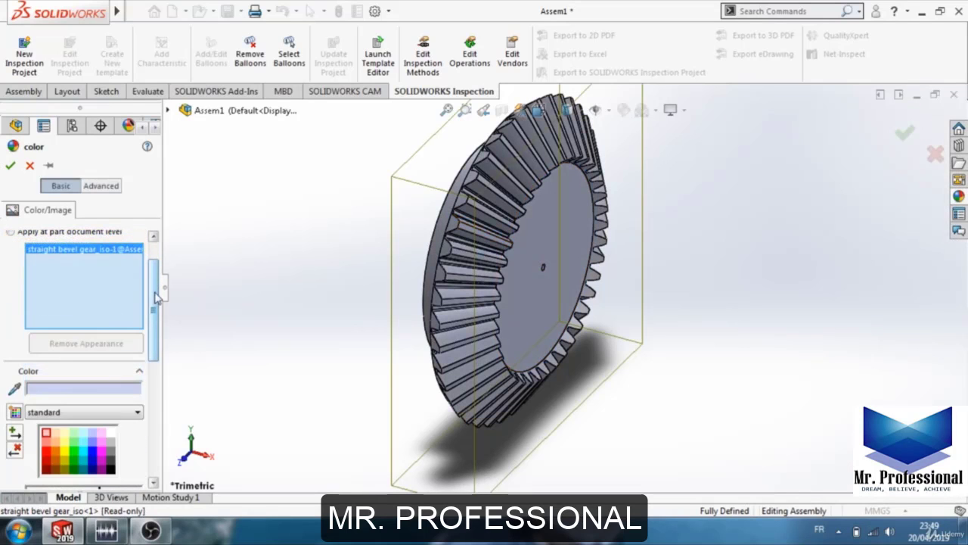
scroll(154, 303, down, 3)
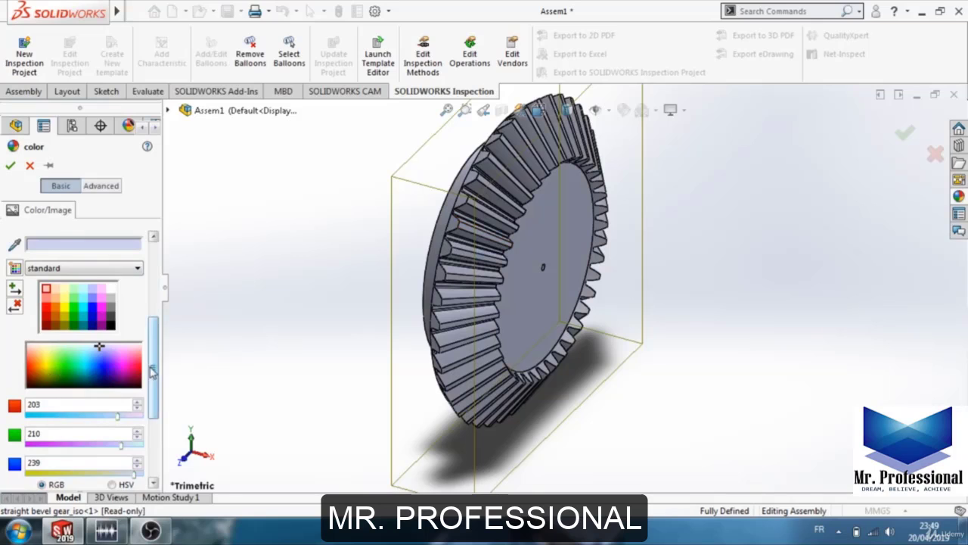
scroll(79, 361, down, 1)
click(67, 286)
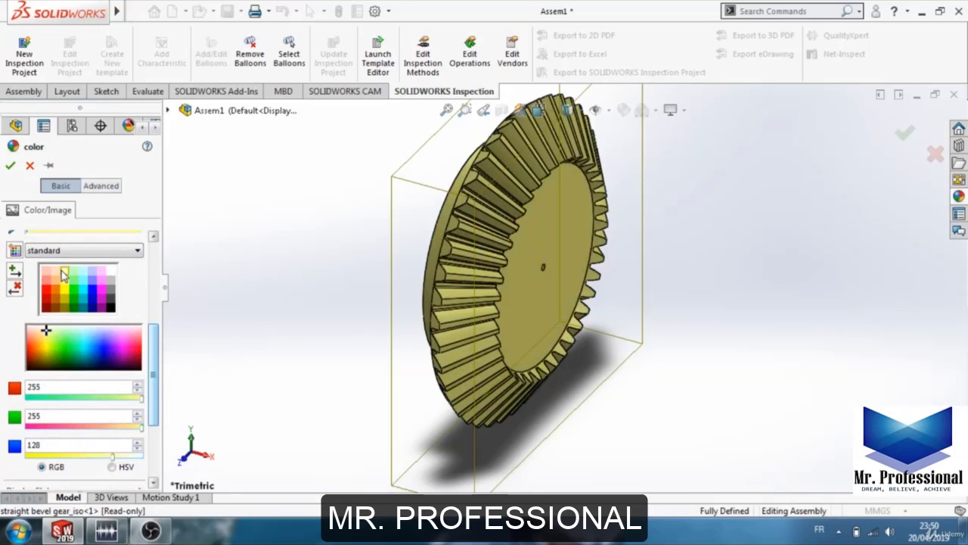
click(64, 283)
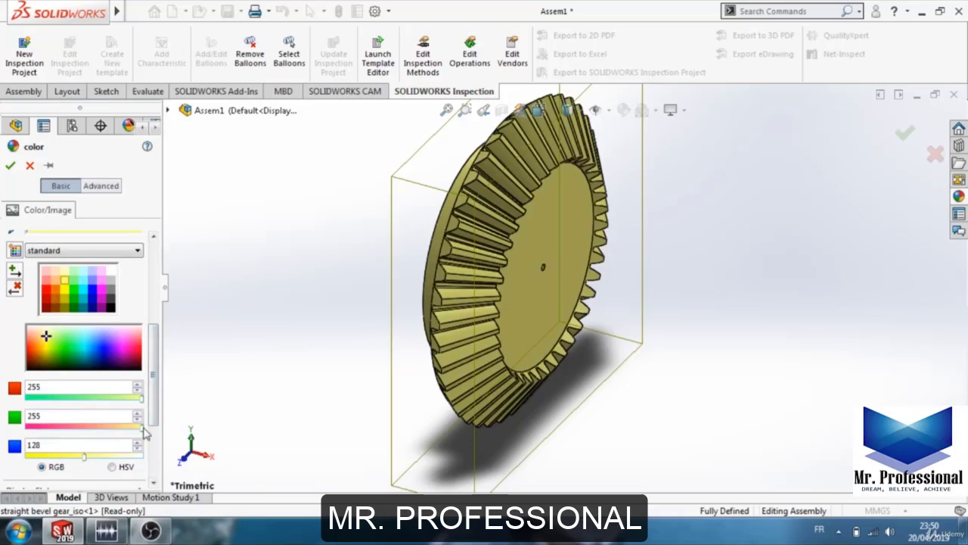
- Adjust the gear's colour to a muted gold with RGB values 255, 239, 127 and apply it
mouse_move(144, 431)
mouse_down()
mouse_move(95, 431)
mouse_move(142, 431)
mouse_up()
drag(87, 457, 53, 458)
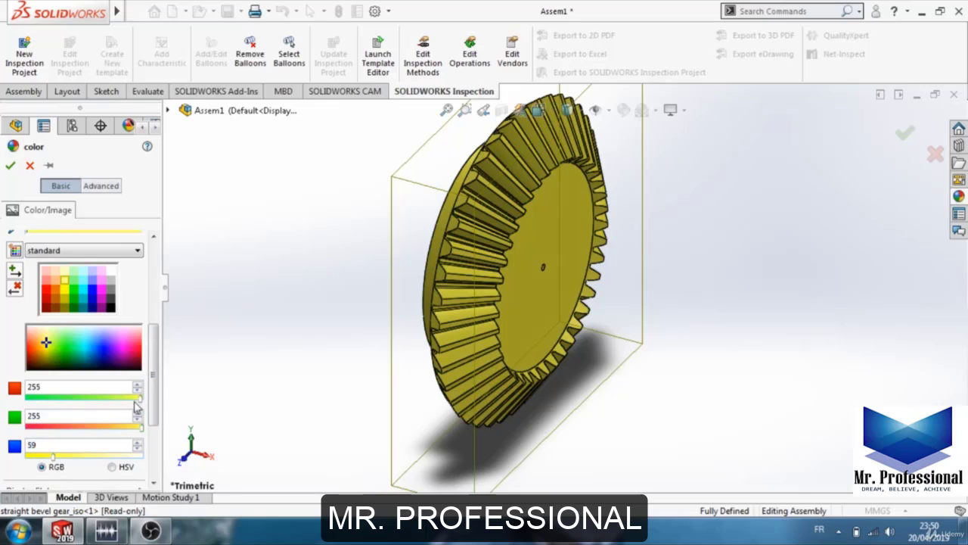
drag(137, 407, 189, 405)
mouse_move(141, 427)
mouse_down()
mouse_move(133, 432)
mouse_move(141, 428)
mouse_up()
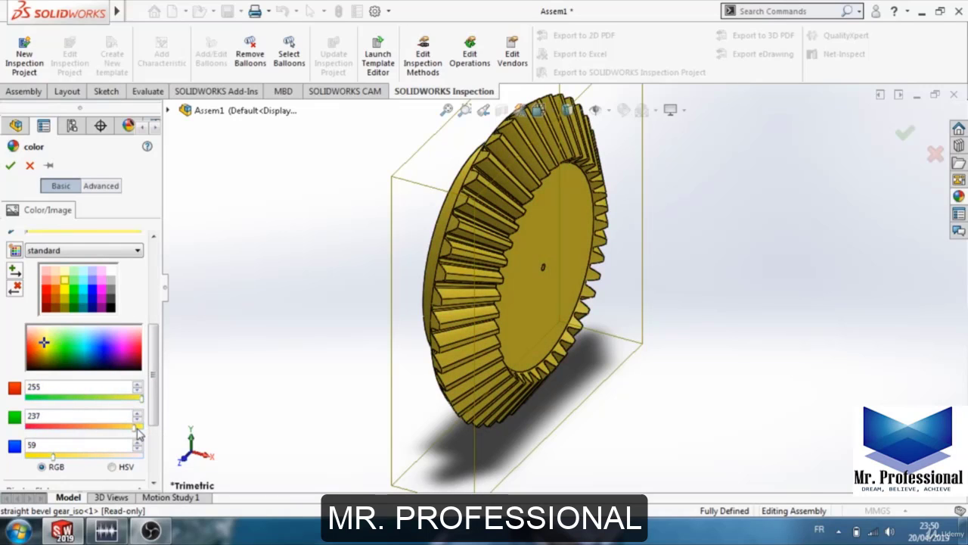
drag(54, 458, 85, 457)
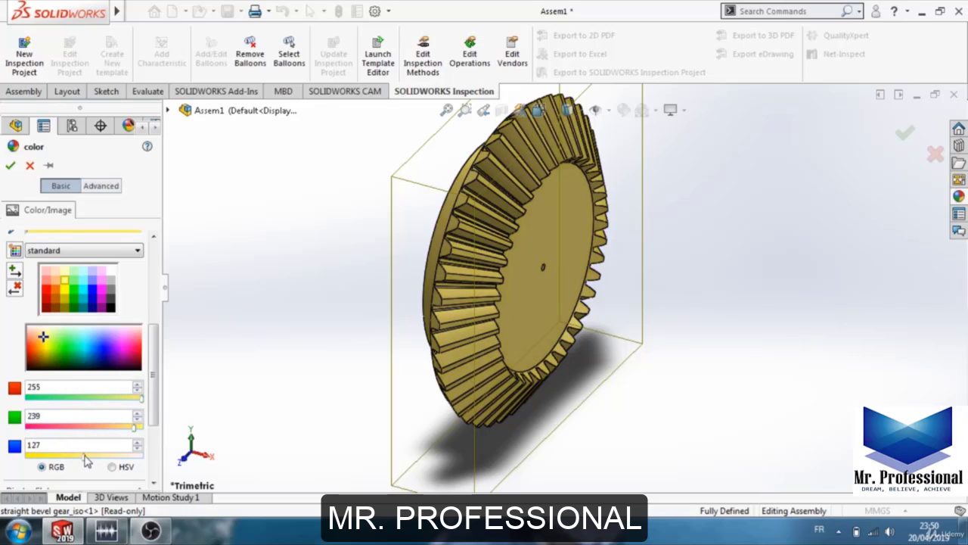
click(10, 165)
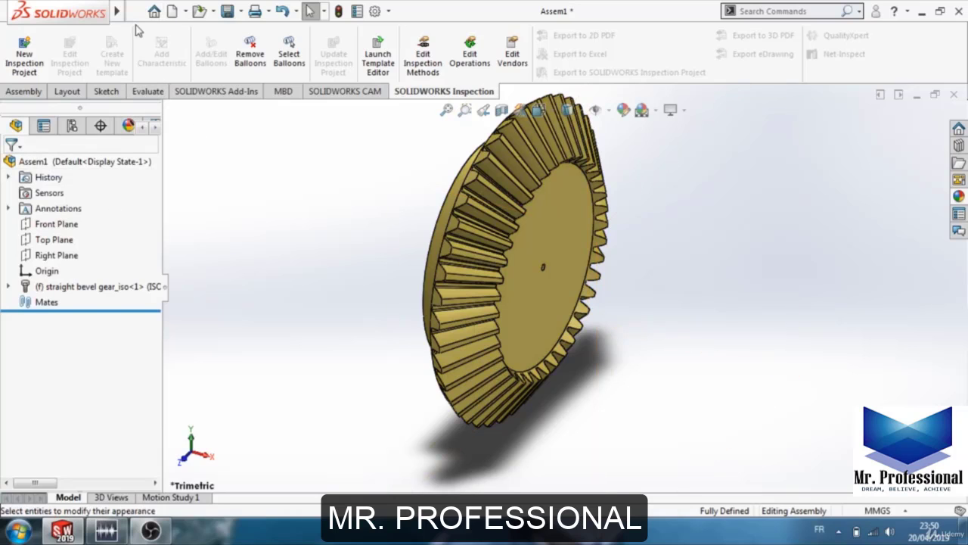
- Rebuild the assembly and save it as a part file named Gear1 with all components in the Differential Gear Box folder
key(ctrl+s)
key(Return)
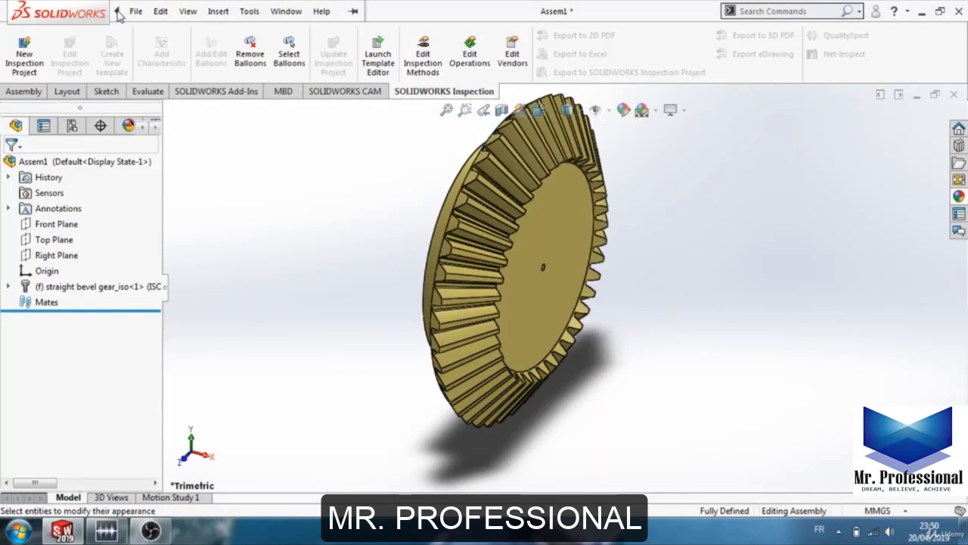
click(136, 11)
click(198, 200)
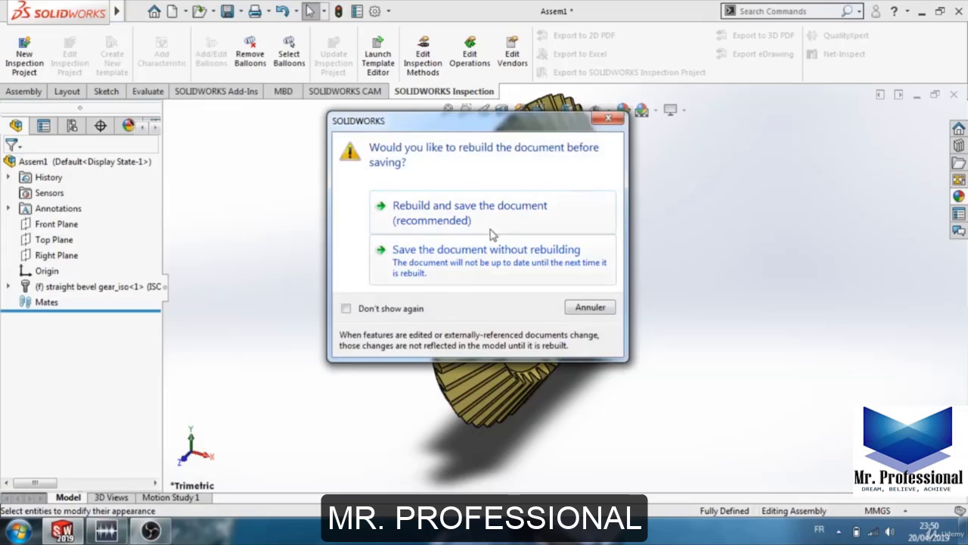
click(476, 209)
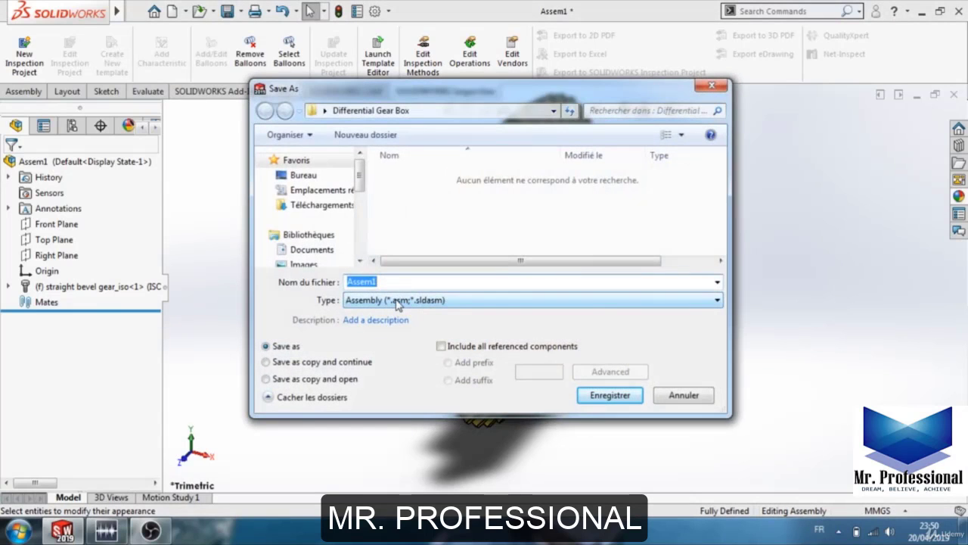
click(397, 301)
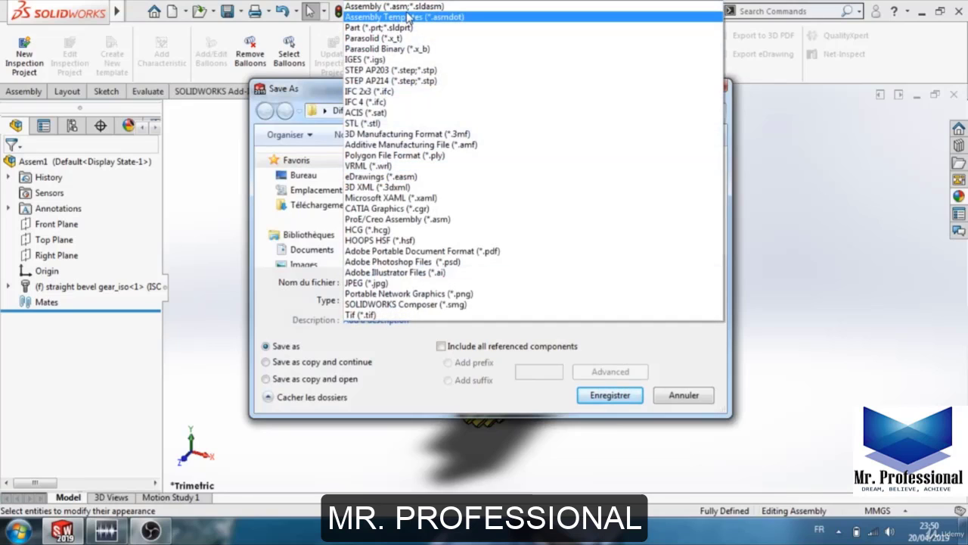
click(401, 333)
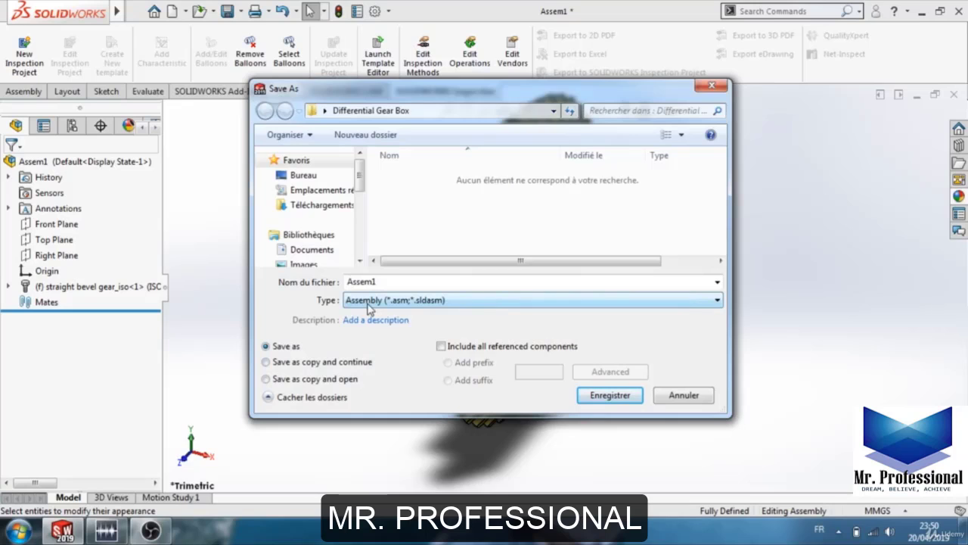
click(368, 303)
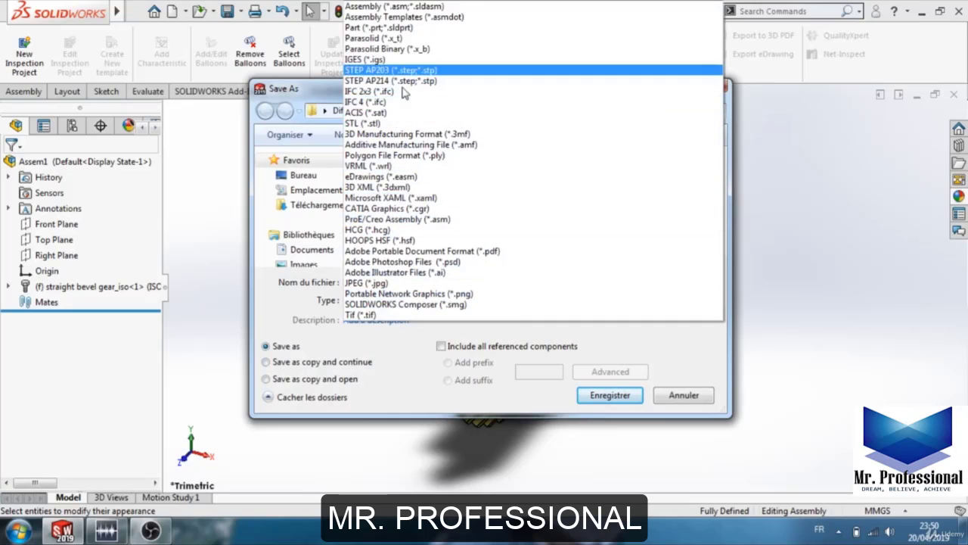
click(385, 27)
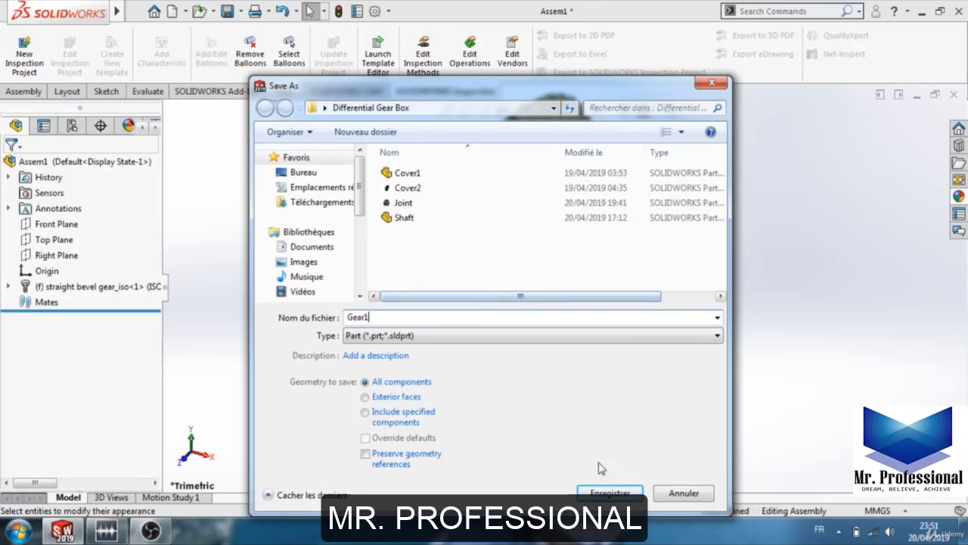
click(623, 492)
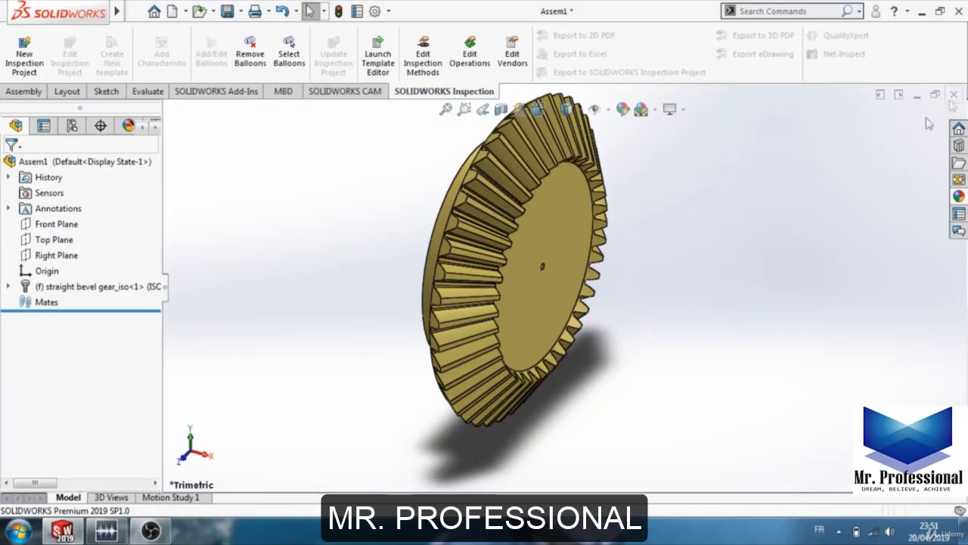
- Close the assembly without saving its changes and create a new part document
click(955, 95)
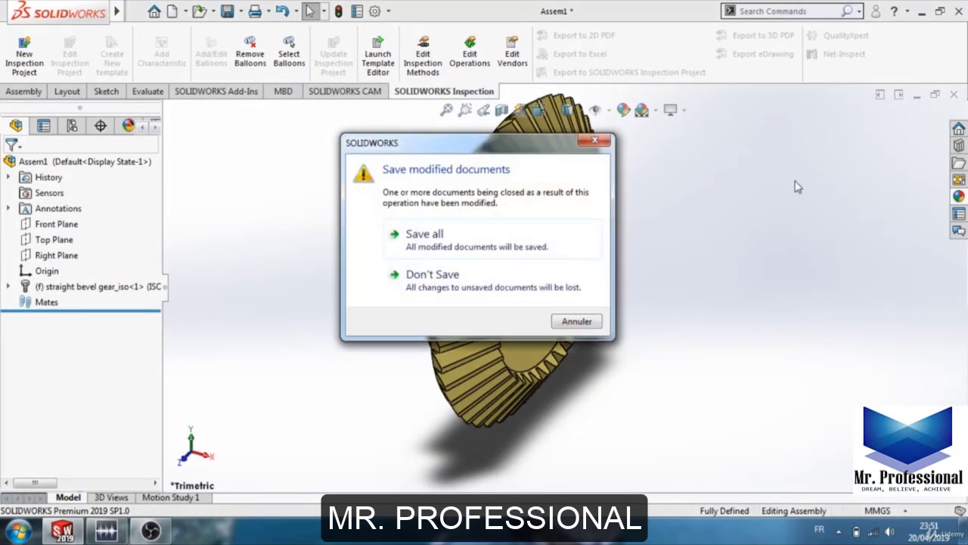
click(439, 281)
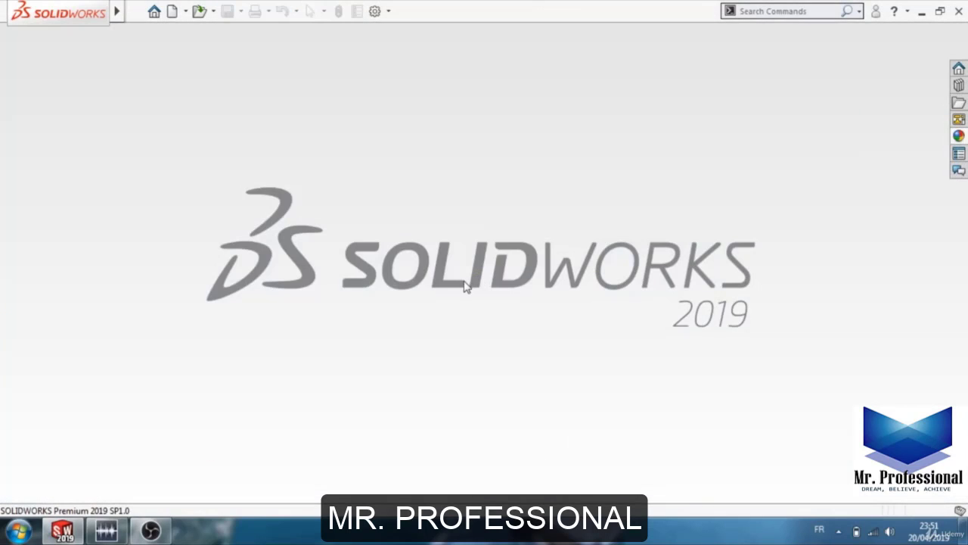
click(135, 11)
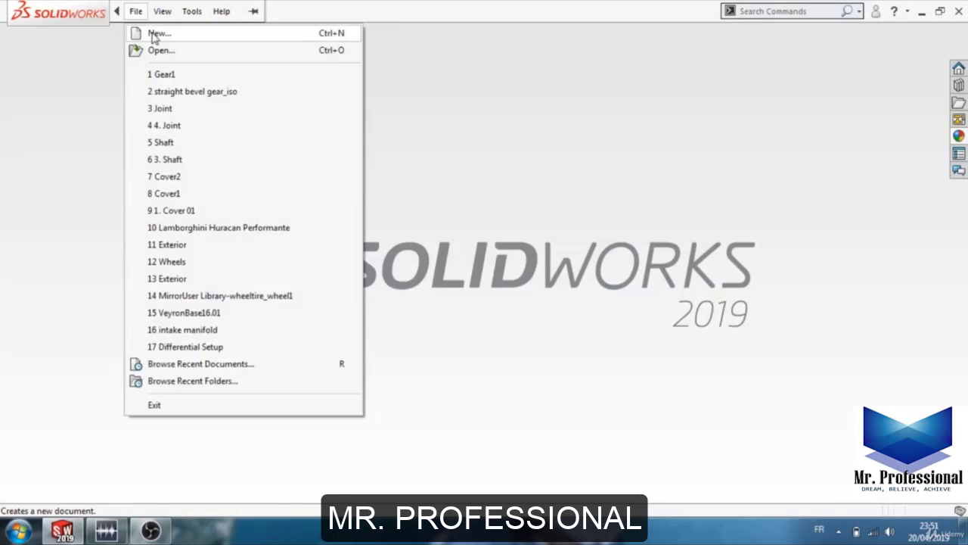
click(153, 33)
click(342, 215)
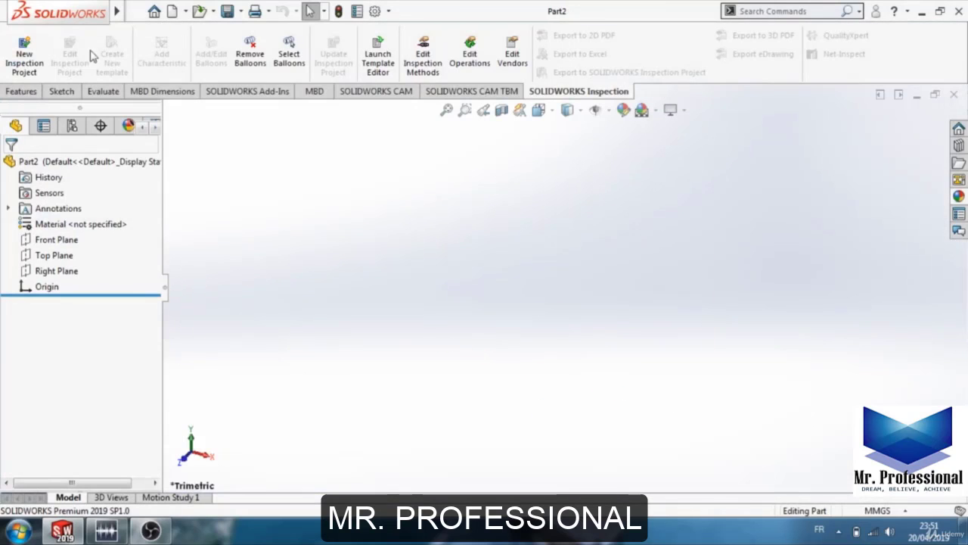
- Insert the Gear1 part from the Differential Gear Box folder at the origin of the new part
mouse_move(115, 19)
click(218, 11)
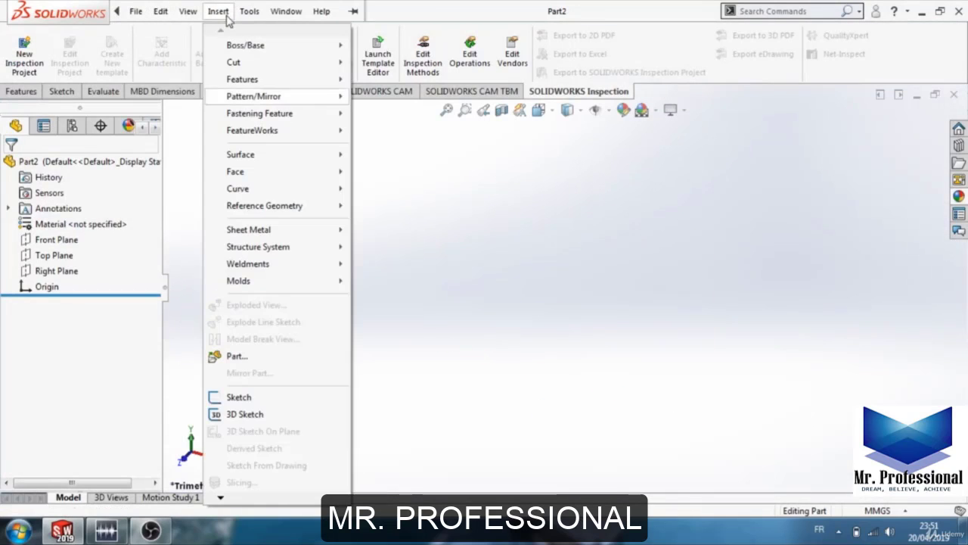
mouse_move(262, 264)
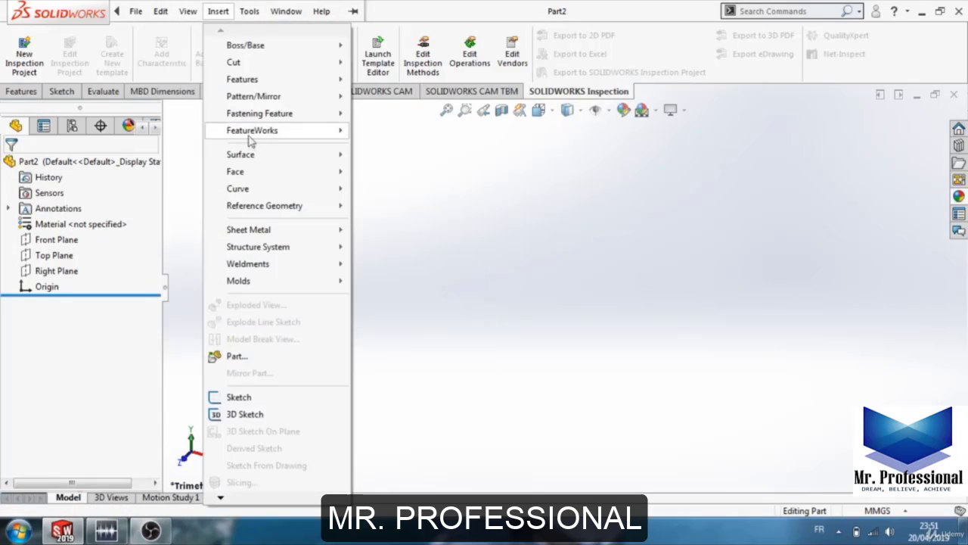
click(292, 357)
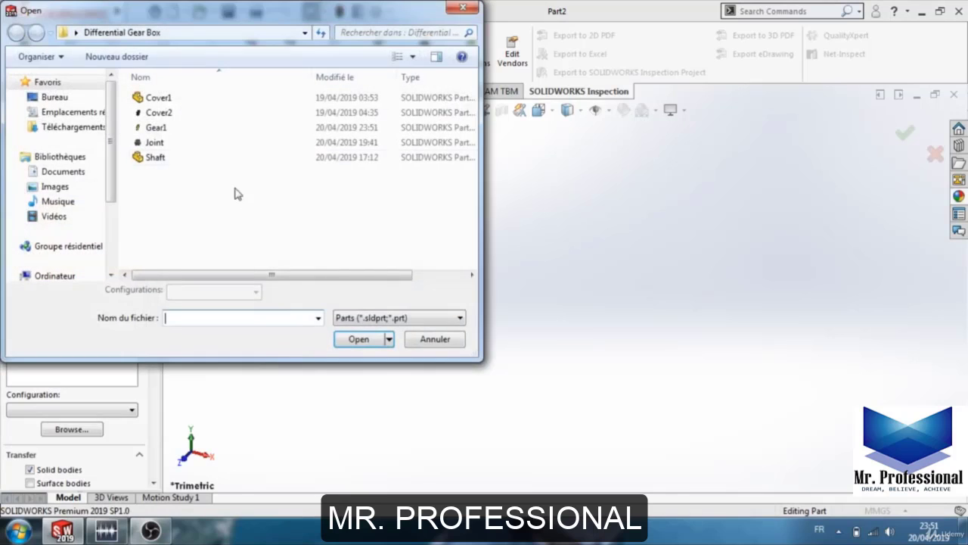
click(211, 130)
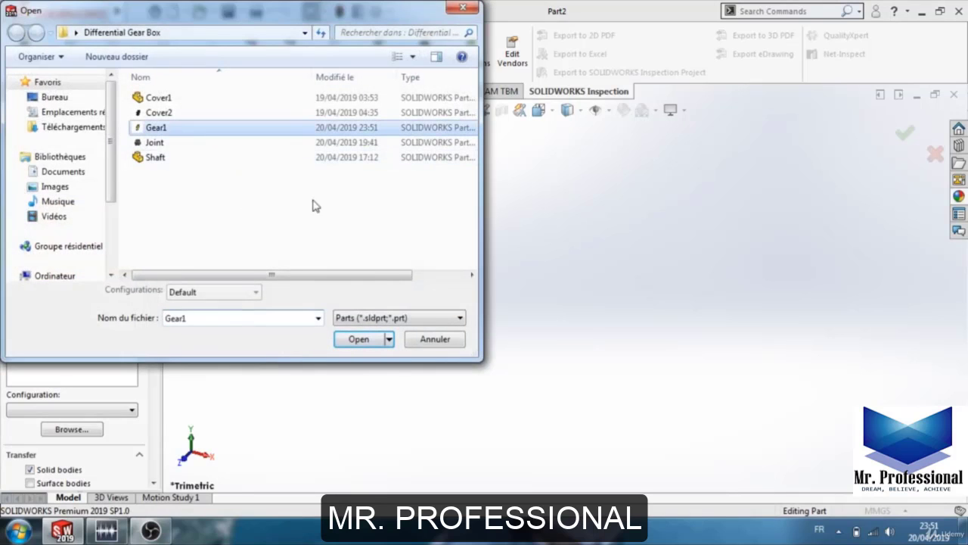
click(358, 338)
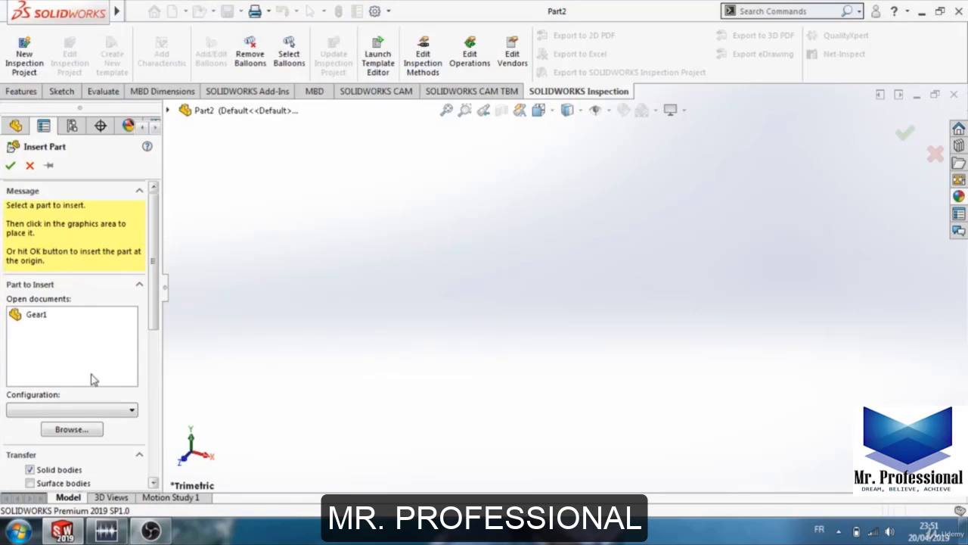
click(10, 165)
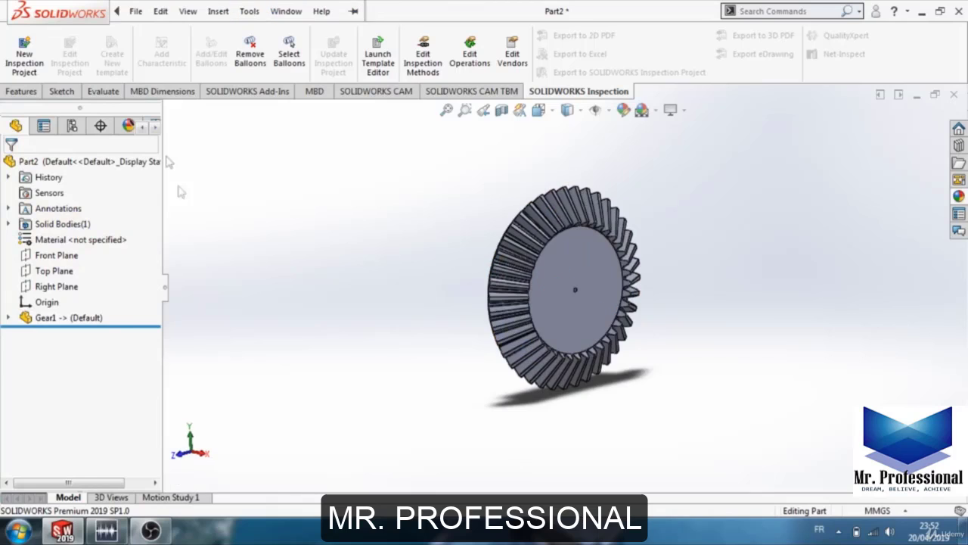
- Insert the Shaft part from the Differential Gear Box folder and place it freely so that it overlaps the gear
click(134, 12)
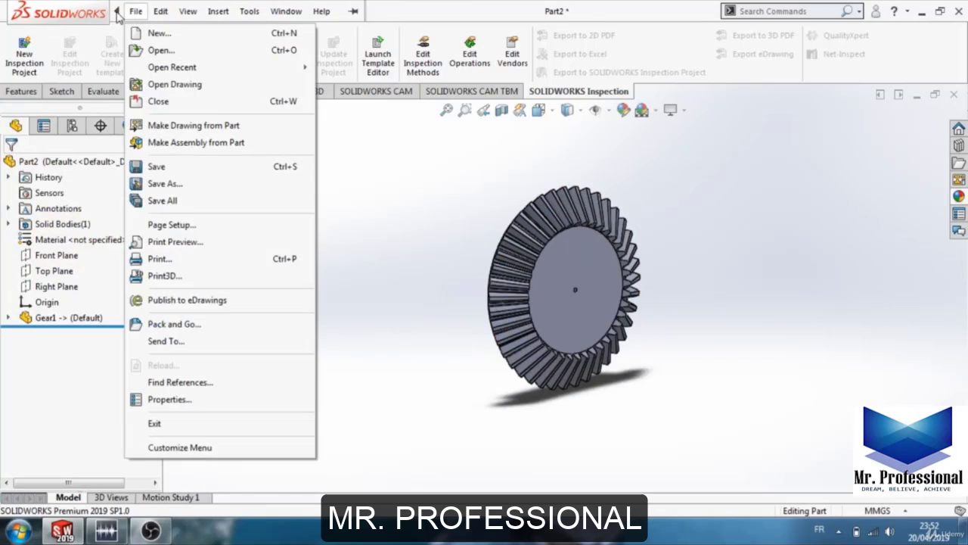
click(217, 12)
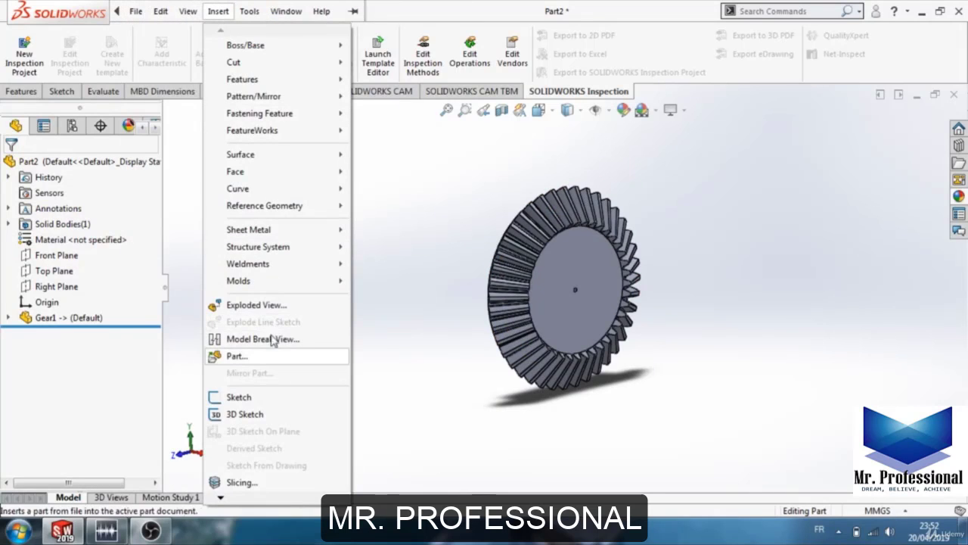
click(263, 357)
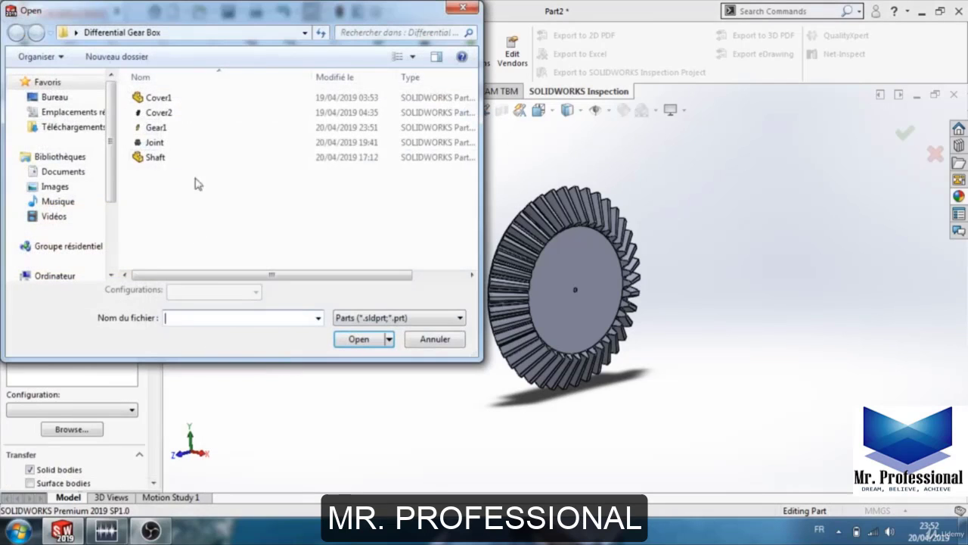
click(191, 157)
click(371, 341)
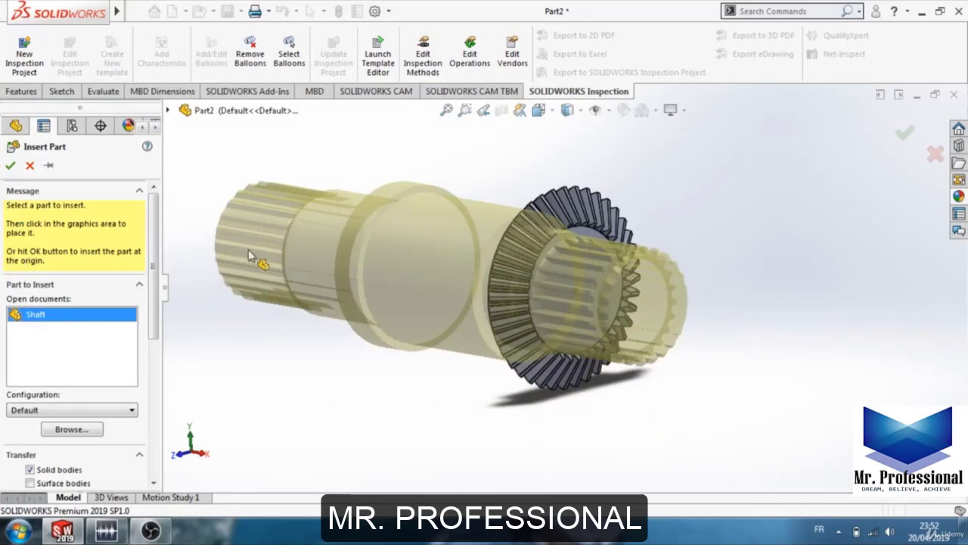
click(248, 261)
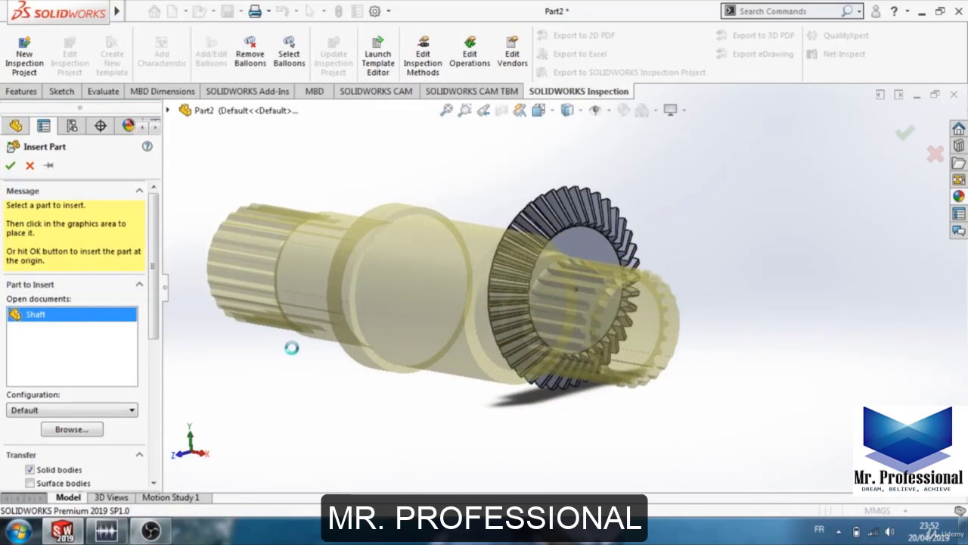
- Use Move/Copy Body to mate the shaft body's flat toothed face beside the spline groove to the bevel gear's flat front face
middle_drag(350, 369, 438, 389)
mouse_move(155, 22)
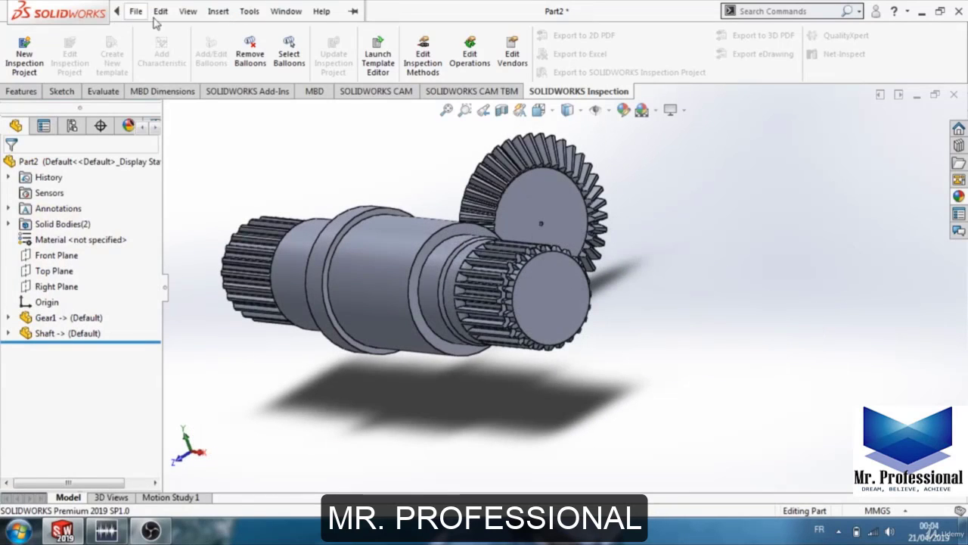
click(218, 11)
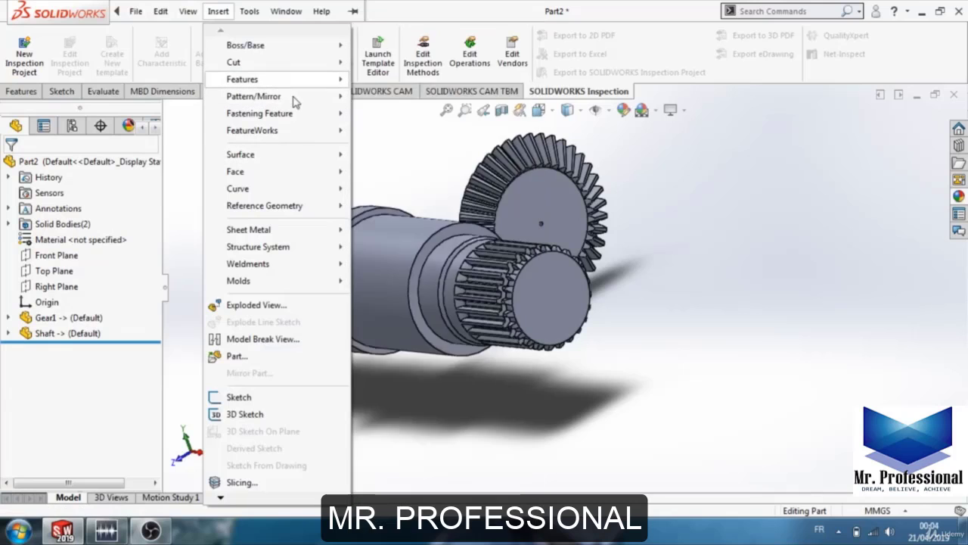
mouse_move(301, 80)
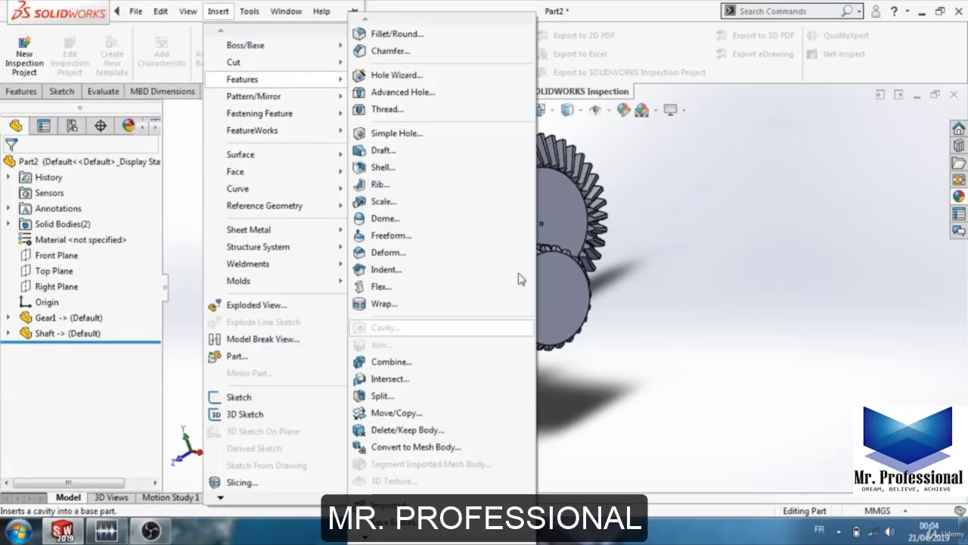
click(412, 409)
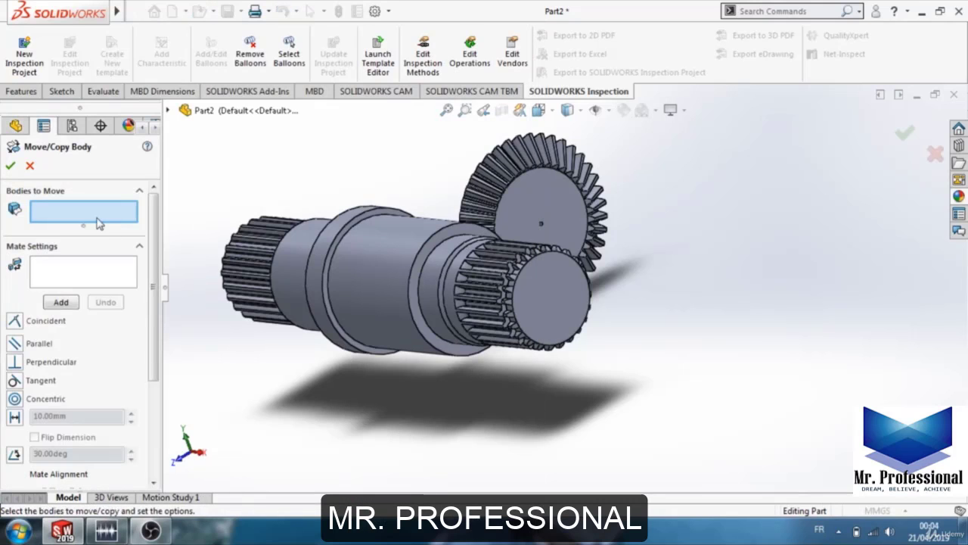
click(395, 276)
click(85, 279)
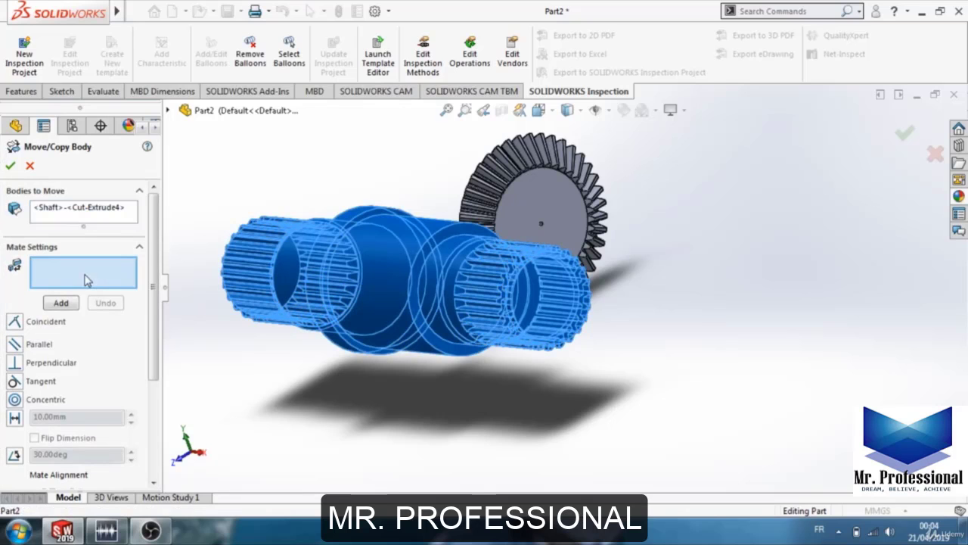
mouse_move(347, 433)
middle_down()
mouse_move(371, 431)
mouse_move(350, 434)
middle_up()
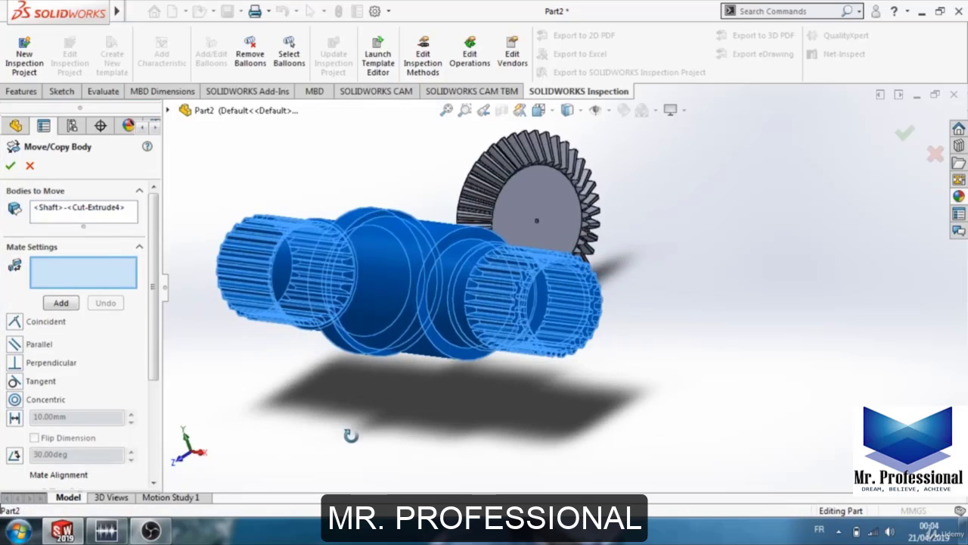
scroll(508, 317, down, 6)
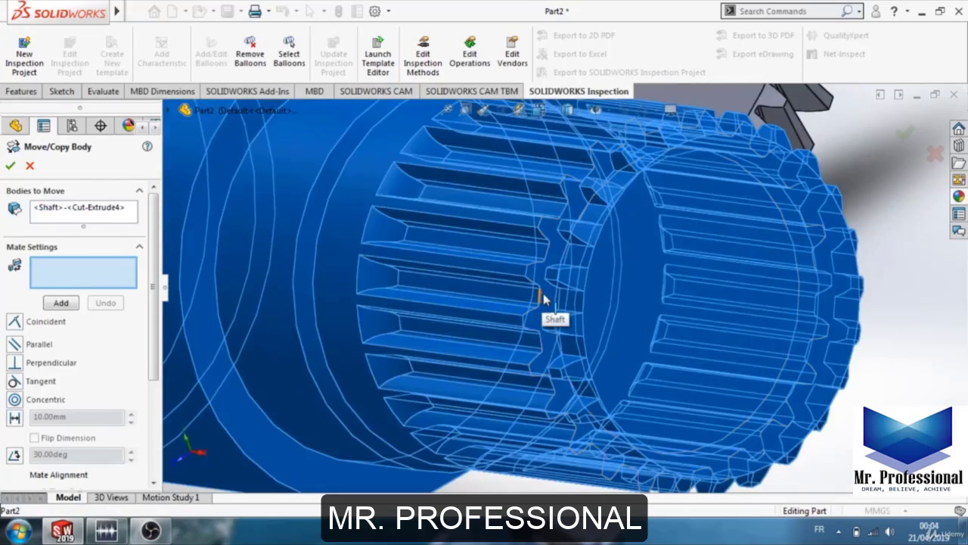
click(550, 232)
scroll(505, 322, up, 5)
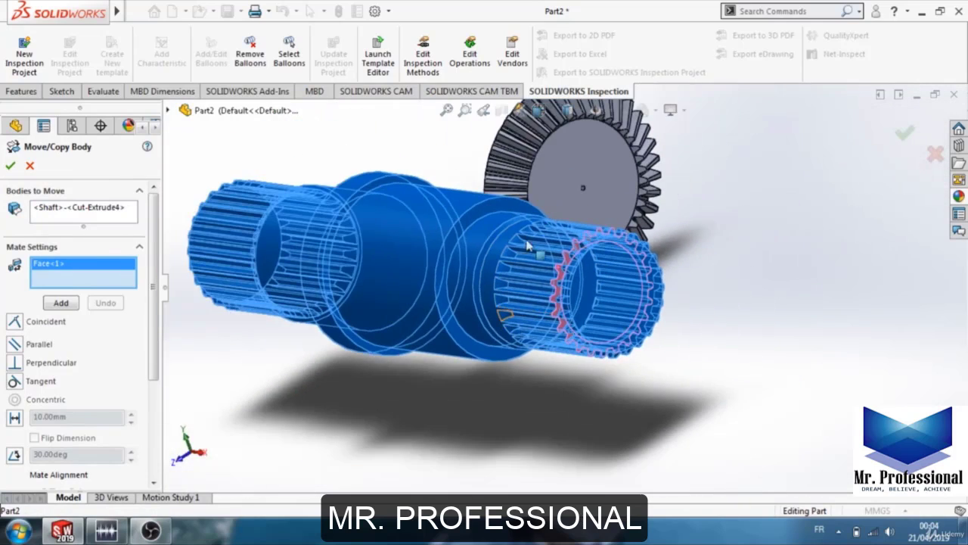
click(562, 191)
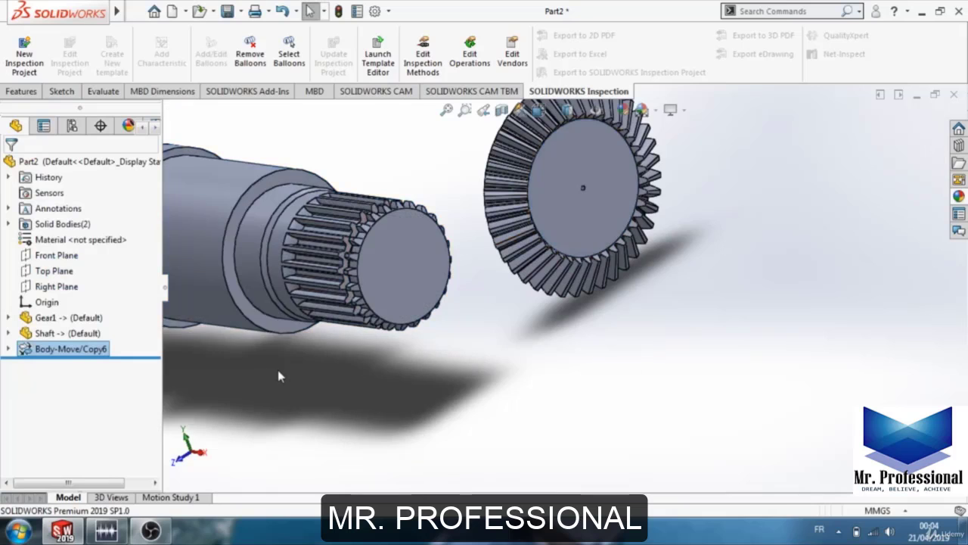
- Use Move/Copy Body to make the shaft's large cylindrical face concentric with the bevel gear's cylindrical hub face
middle_drag(316, 376, 287, 356)
mouse_move(118, 11)
click(218, 11)
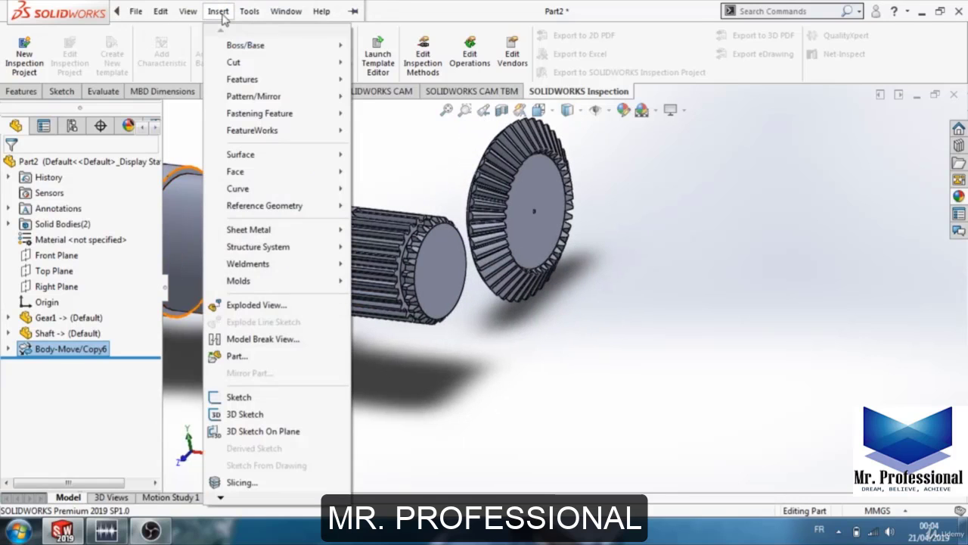
mouse_move(303, 79)
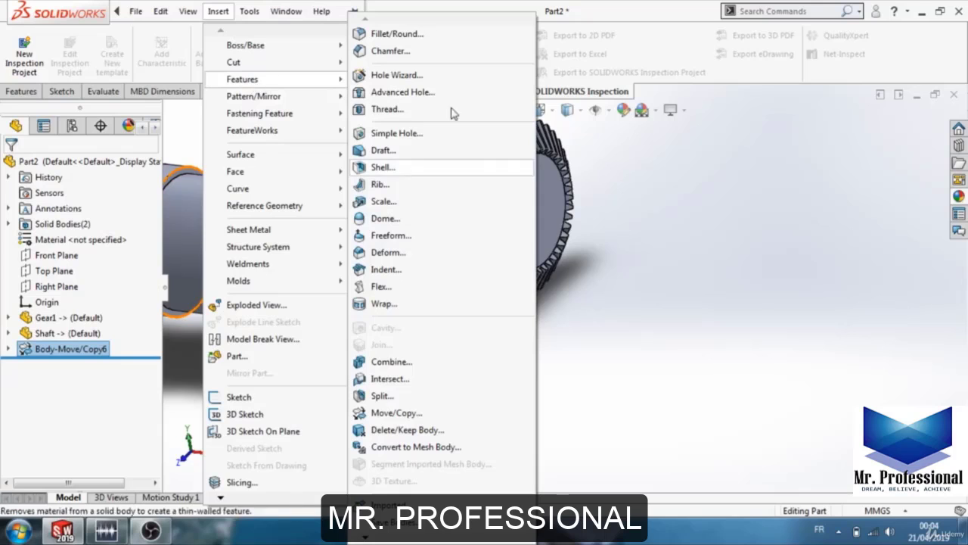
click(407, 413)
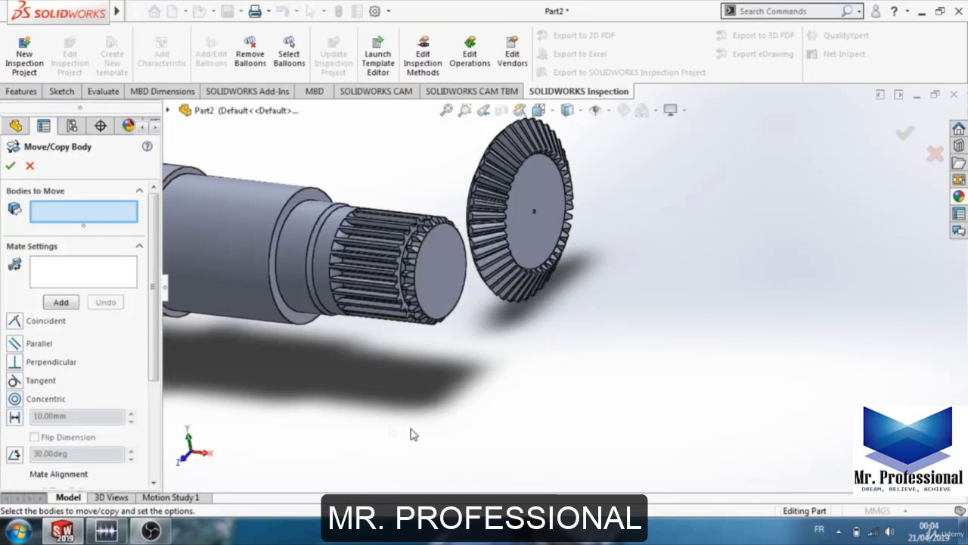
click(256, 207)
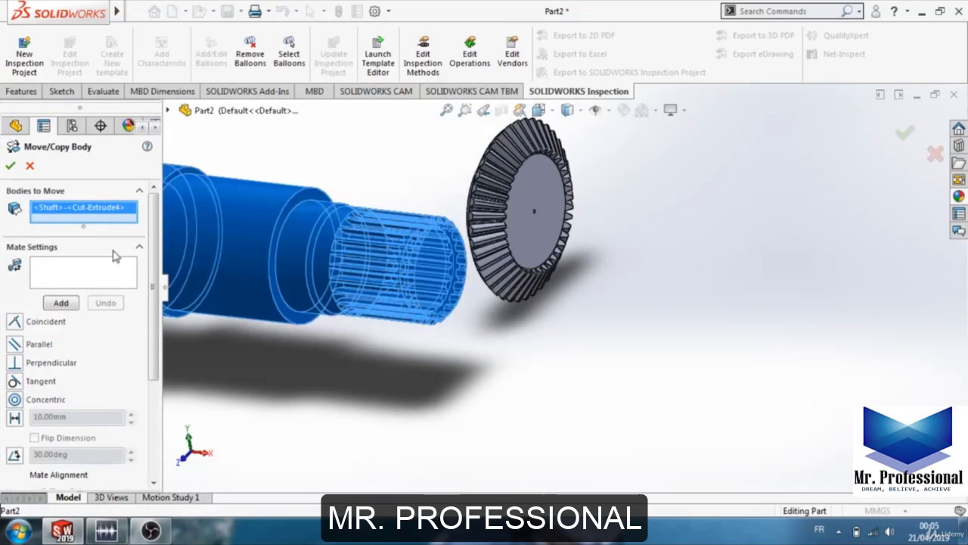
click(95, 279)
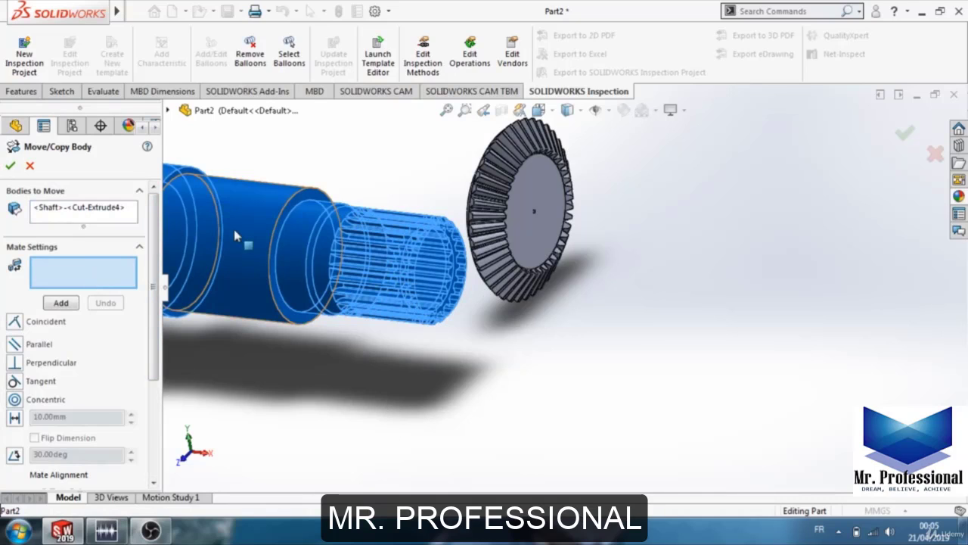
click(247, 207)
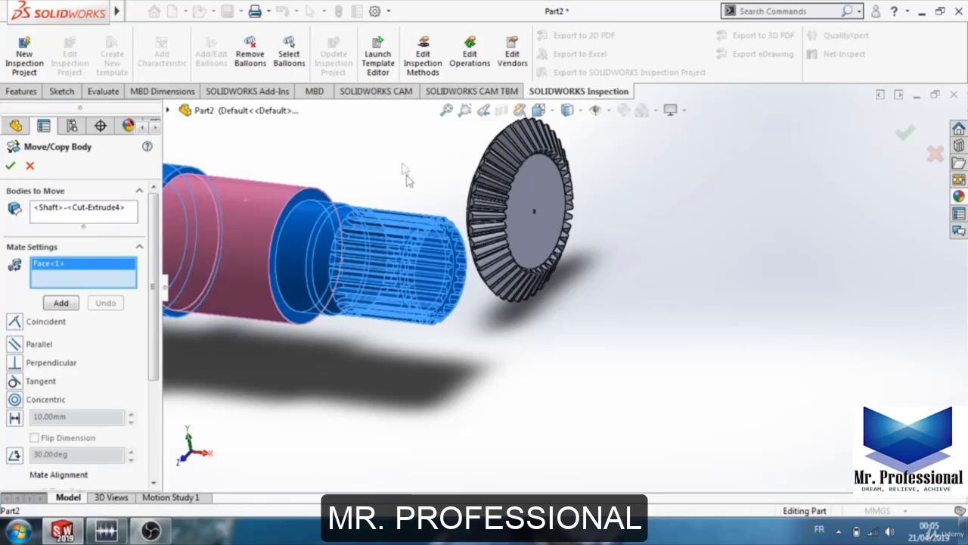
middle_drag(408, 177, 435, 161)
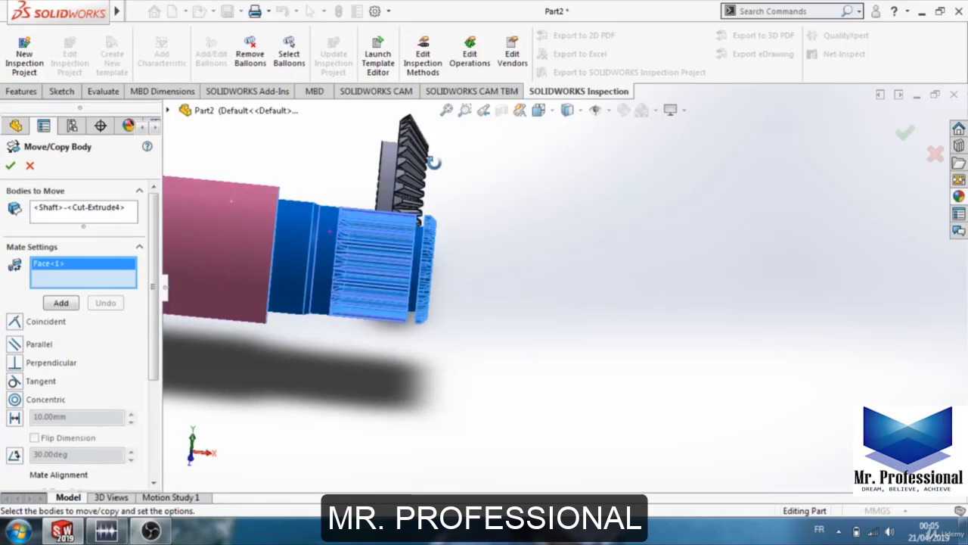
click(385, 170)
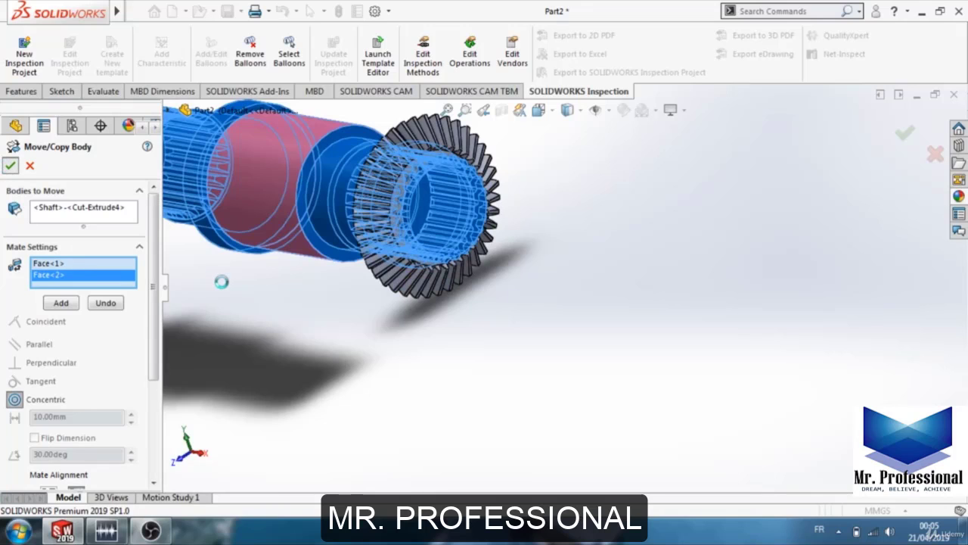
- Combine the bodies with the Subtract operation, using the gear as the main body and the shaft as the body to subtract
scroll(415, 193, down, 3)
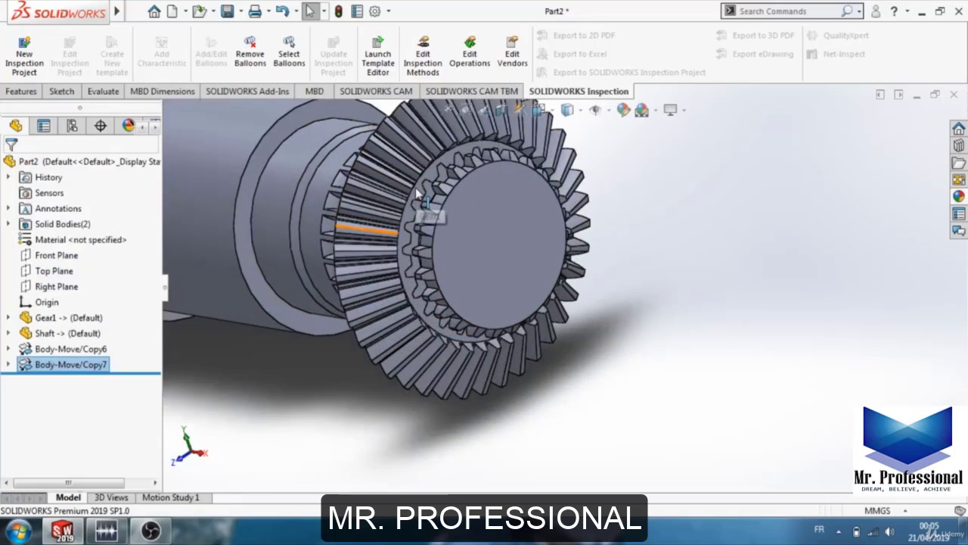
scroll(415, 193, down, 2)
scroll(388, 250, up, 5)
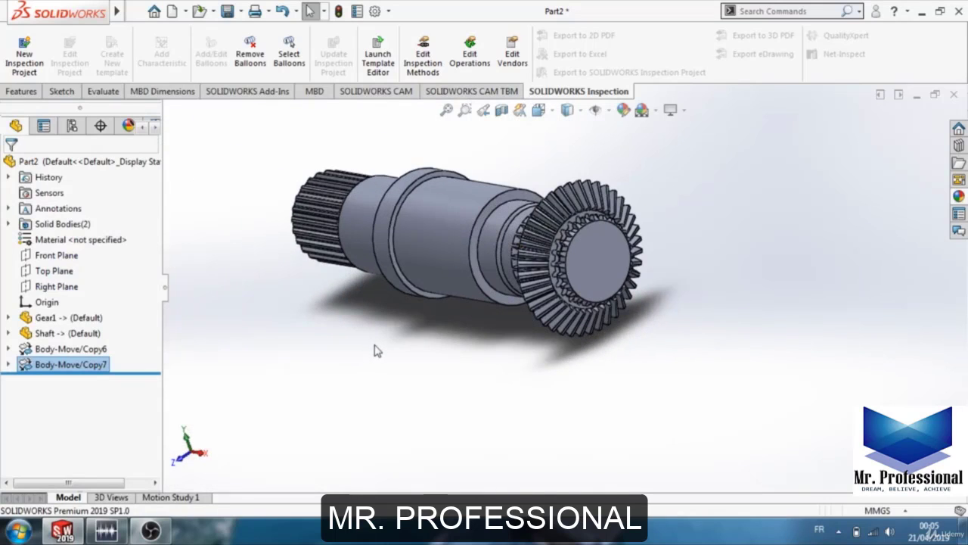
ctrl+middle_drag(405, 345, 381, 391)
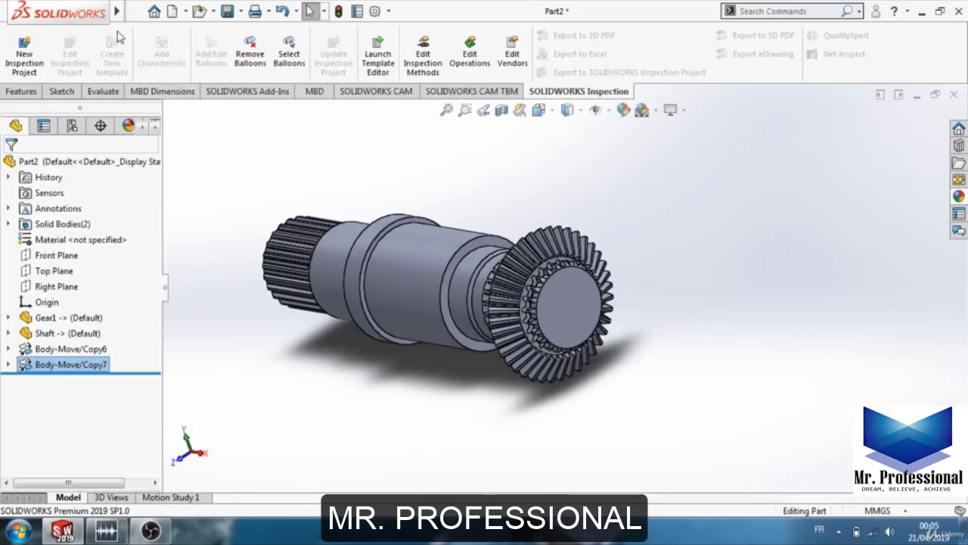
mouse_move(119, 16)
click(217, 11)
mouse_move(244, 80)
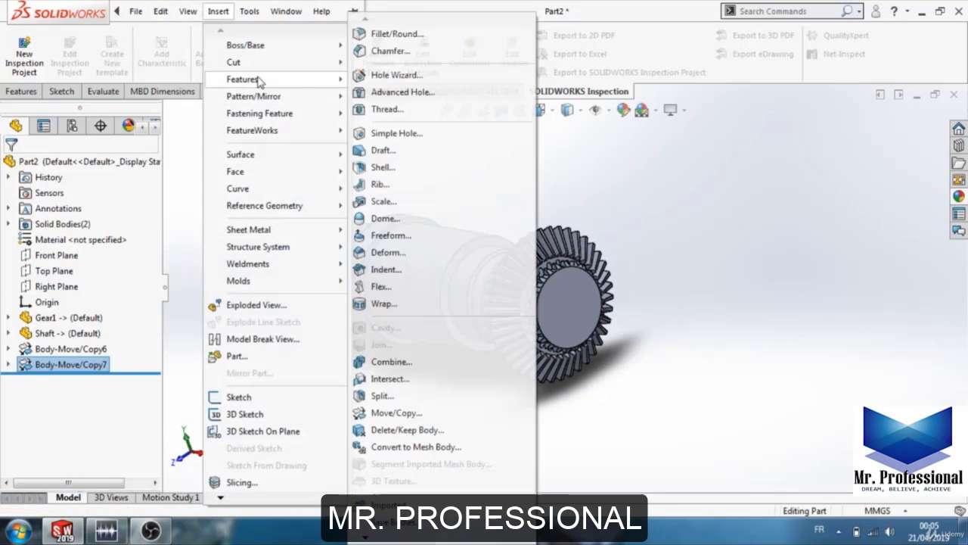
click(382, 362)
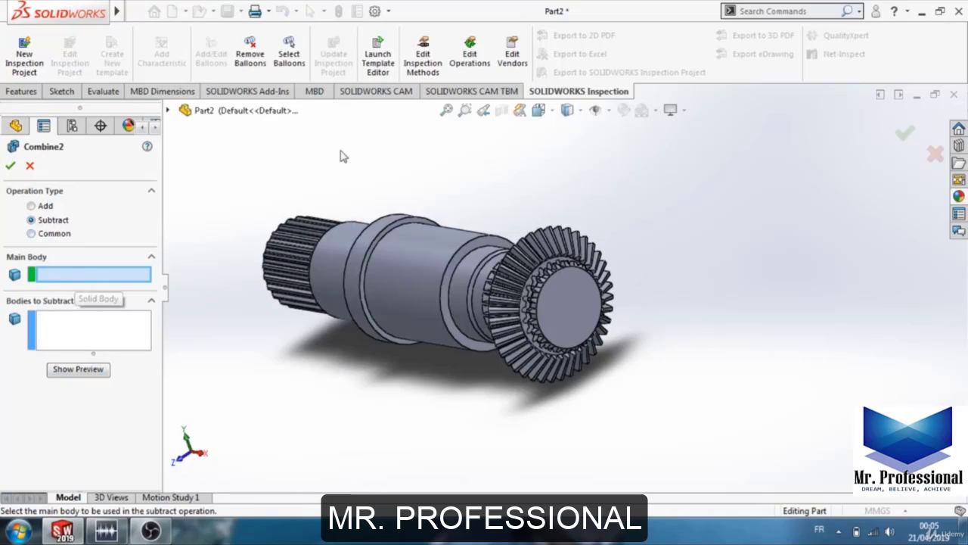
click(552, 264)
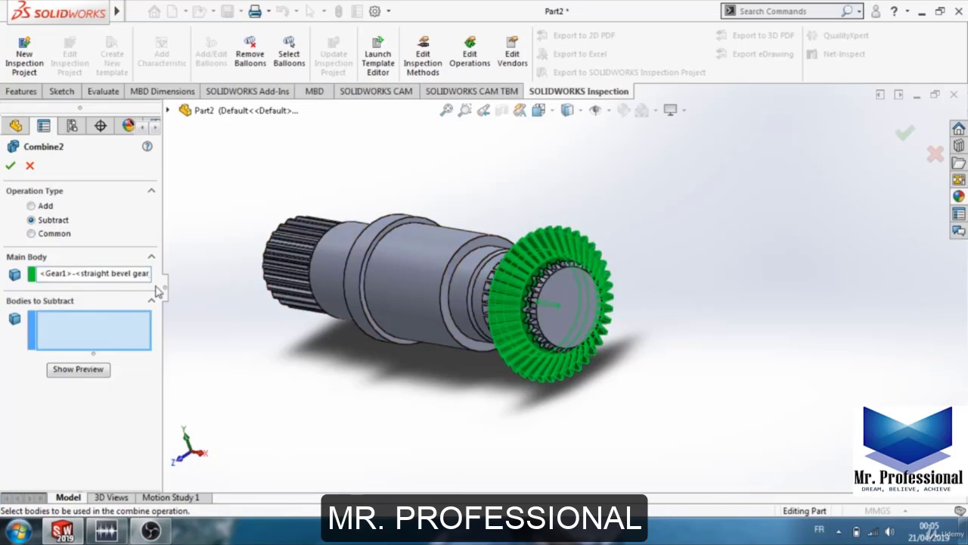
click(416, 268)
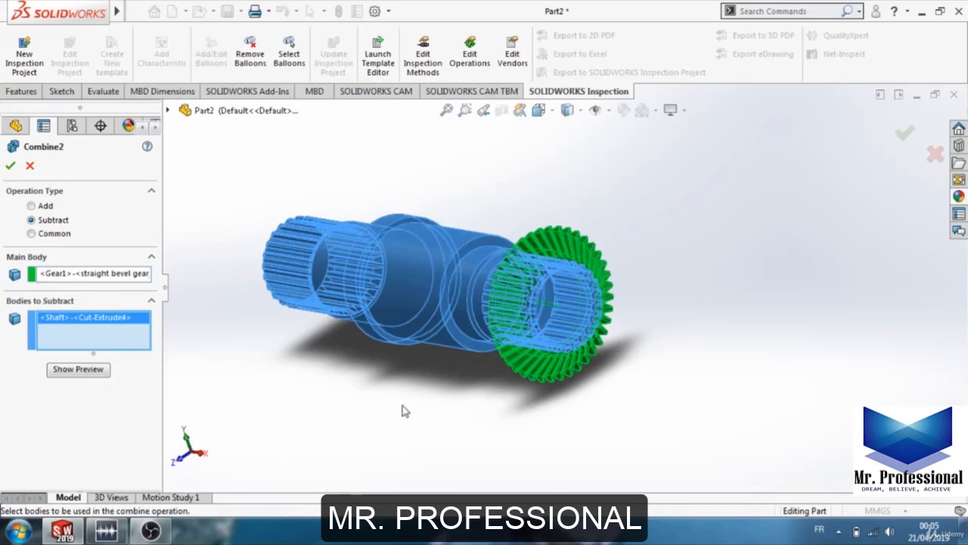
click(10, 165)
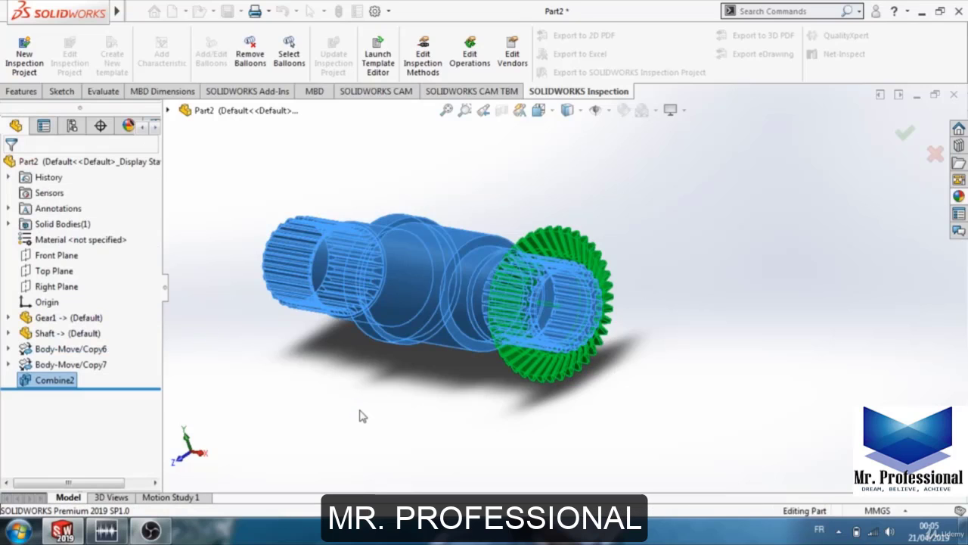
- Apply a light yellow colour appearance to the Combine2 feature and the whole Part2 part
middle_drag(360, 383, 484, 303)
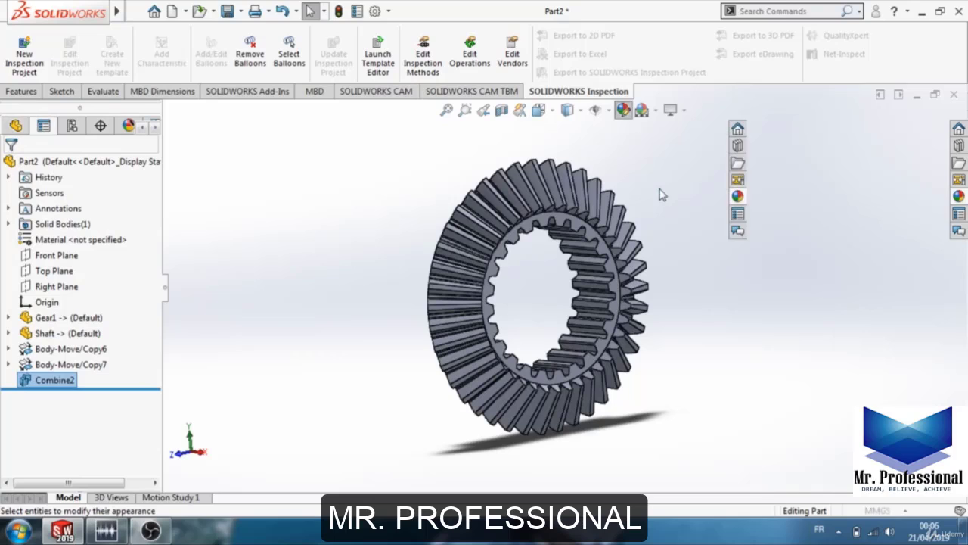
click(65, 451)
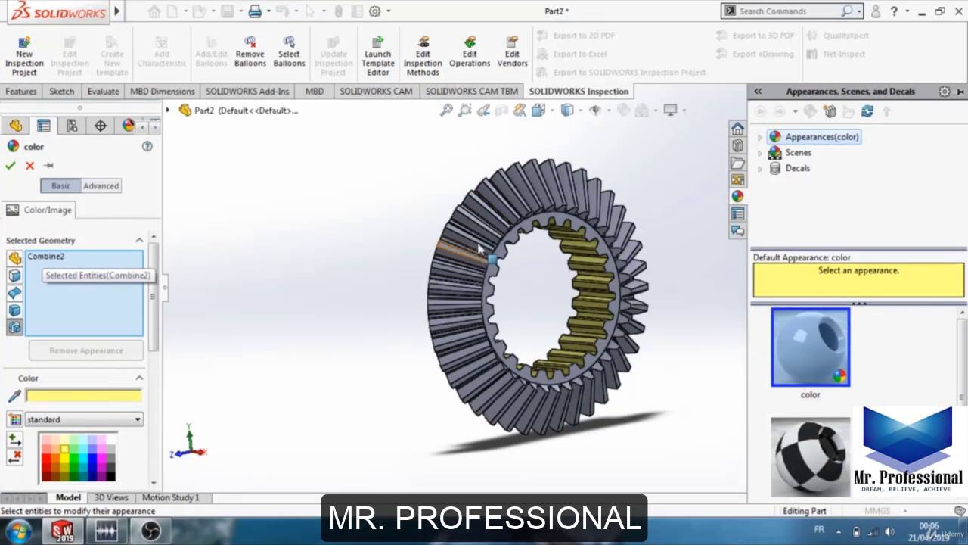
click(16, 259)
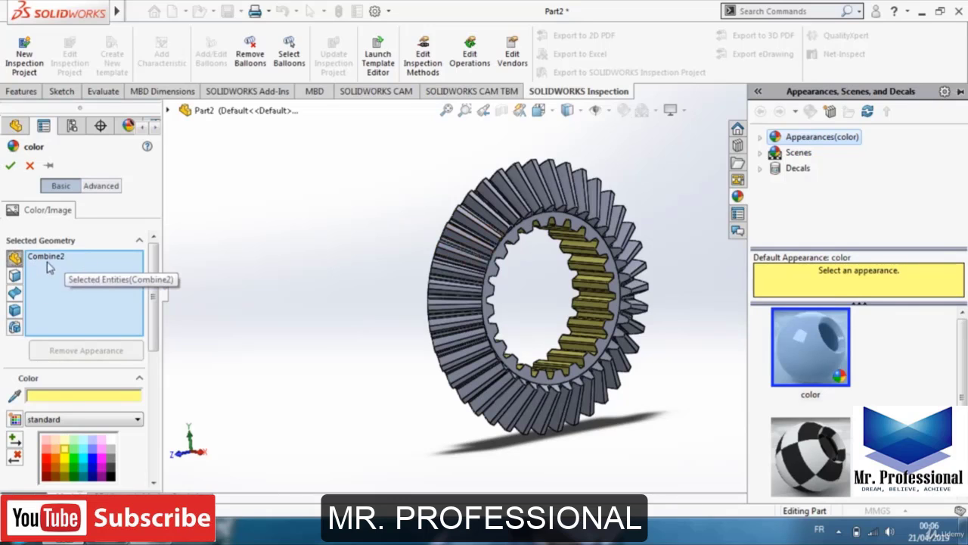
click(219, 110)
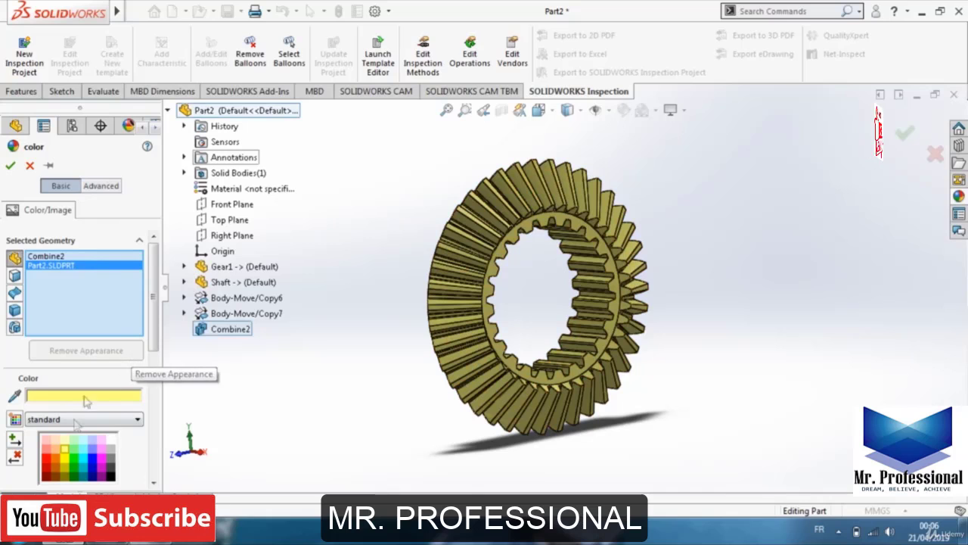
- Change the gear's appearance colour to RGB 255, 217, 143 and accept it
click(52, 396)
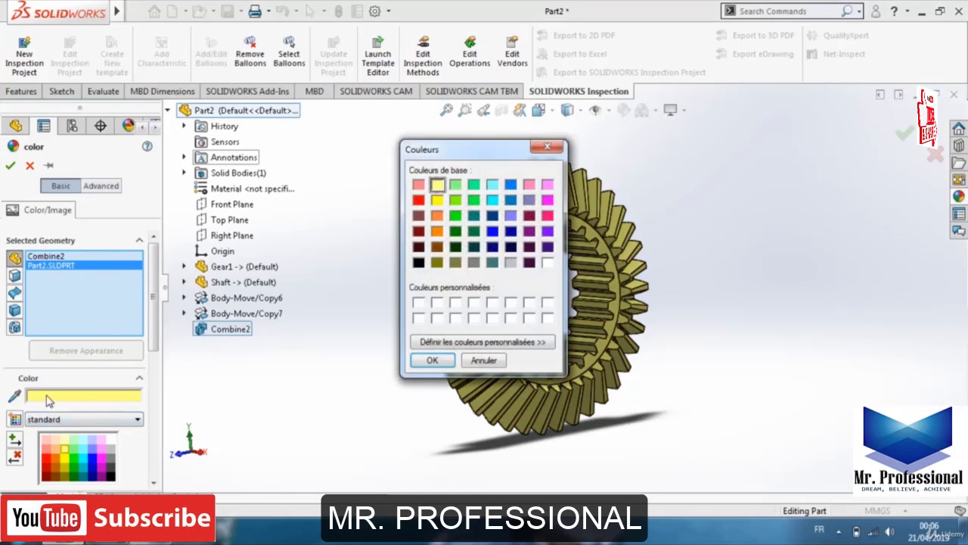
click(548, 148)
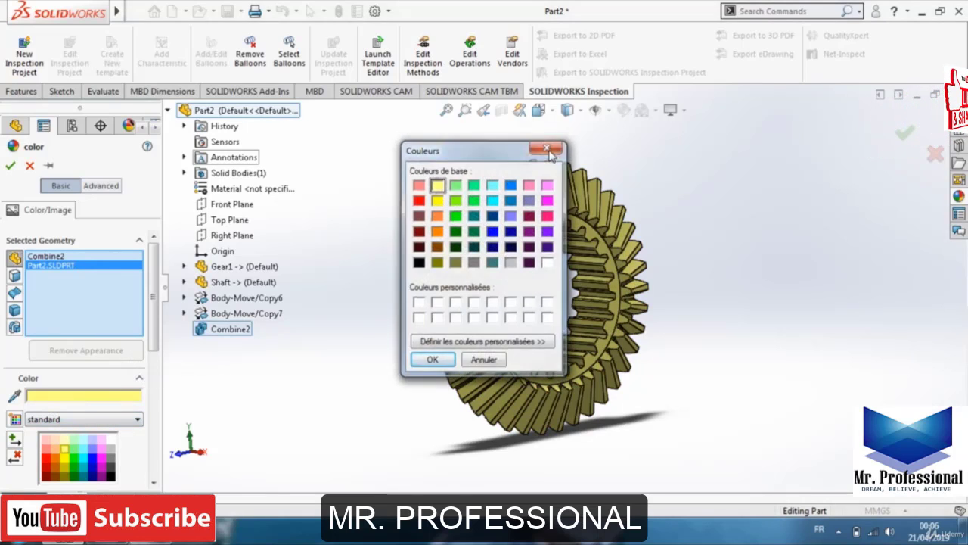
drag(154, 325, 155, 402)
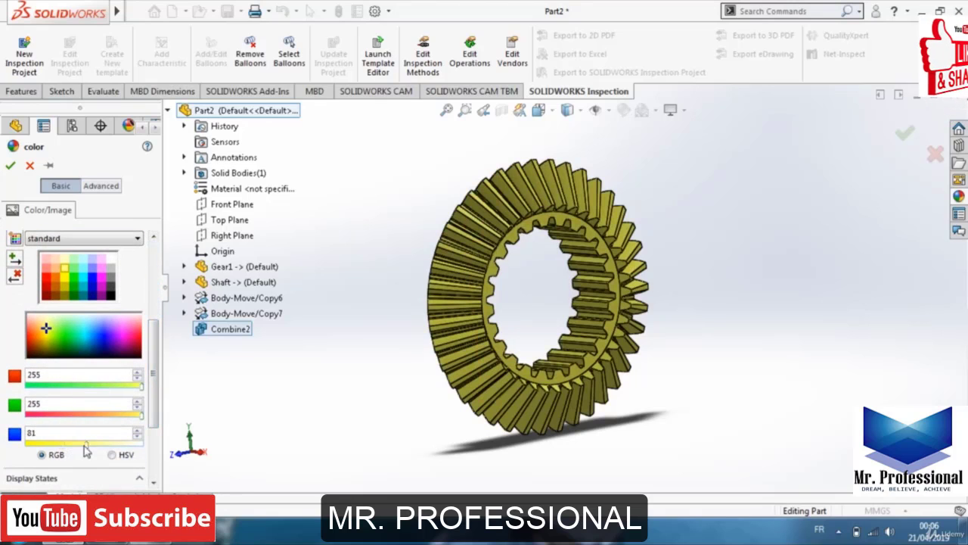
drag(70, 446, 105, 446)
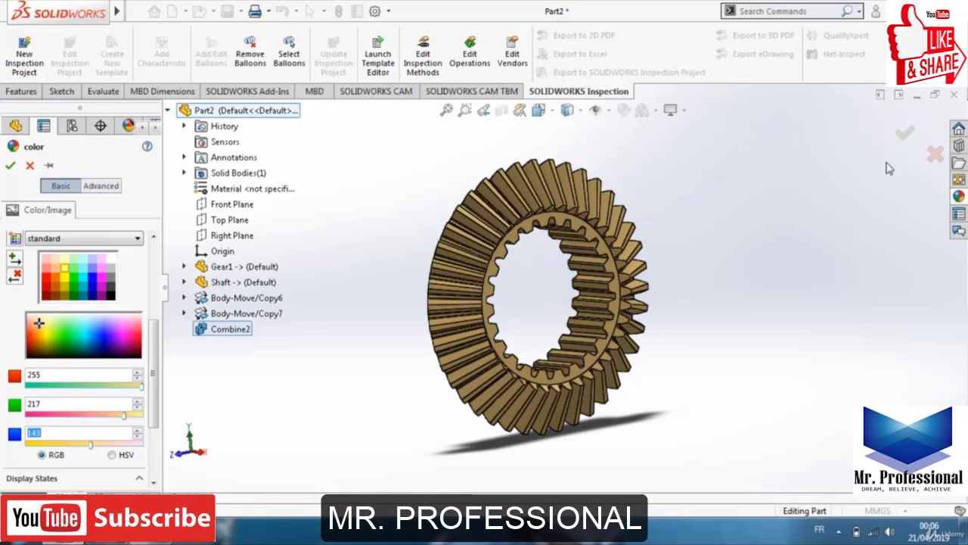
click(904, 137)
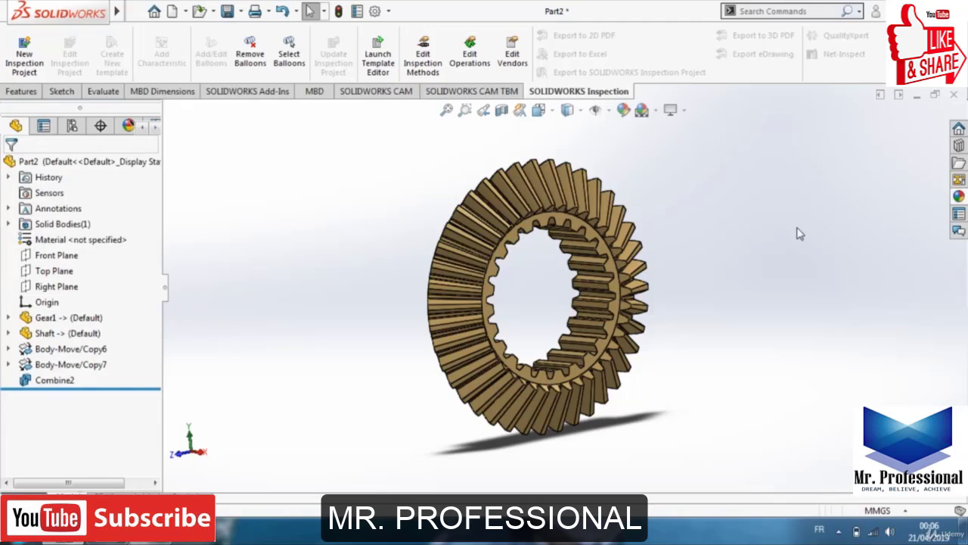
mouse_move(701, 310)
middle_down()
mouse_move(730, 304)
mouse_move(705, 311)
middle_up()
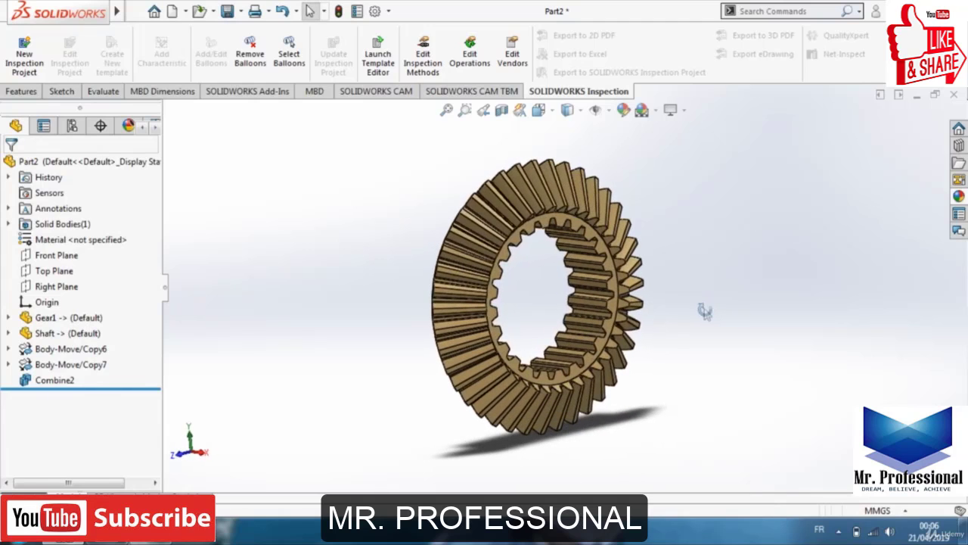